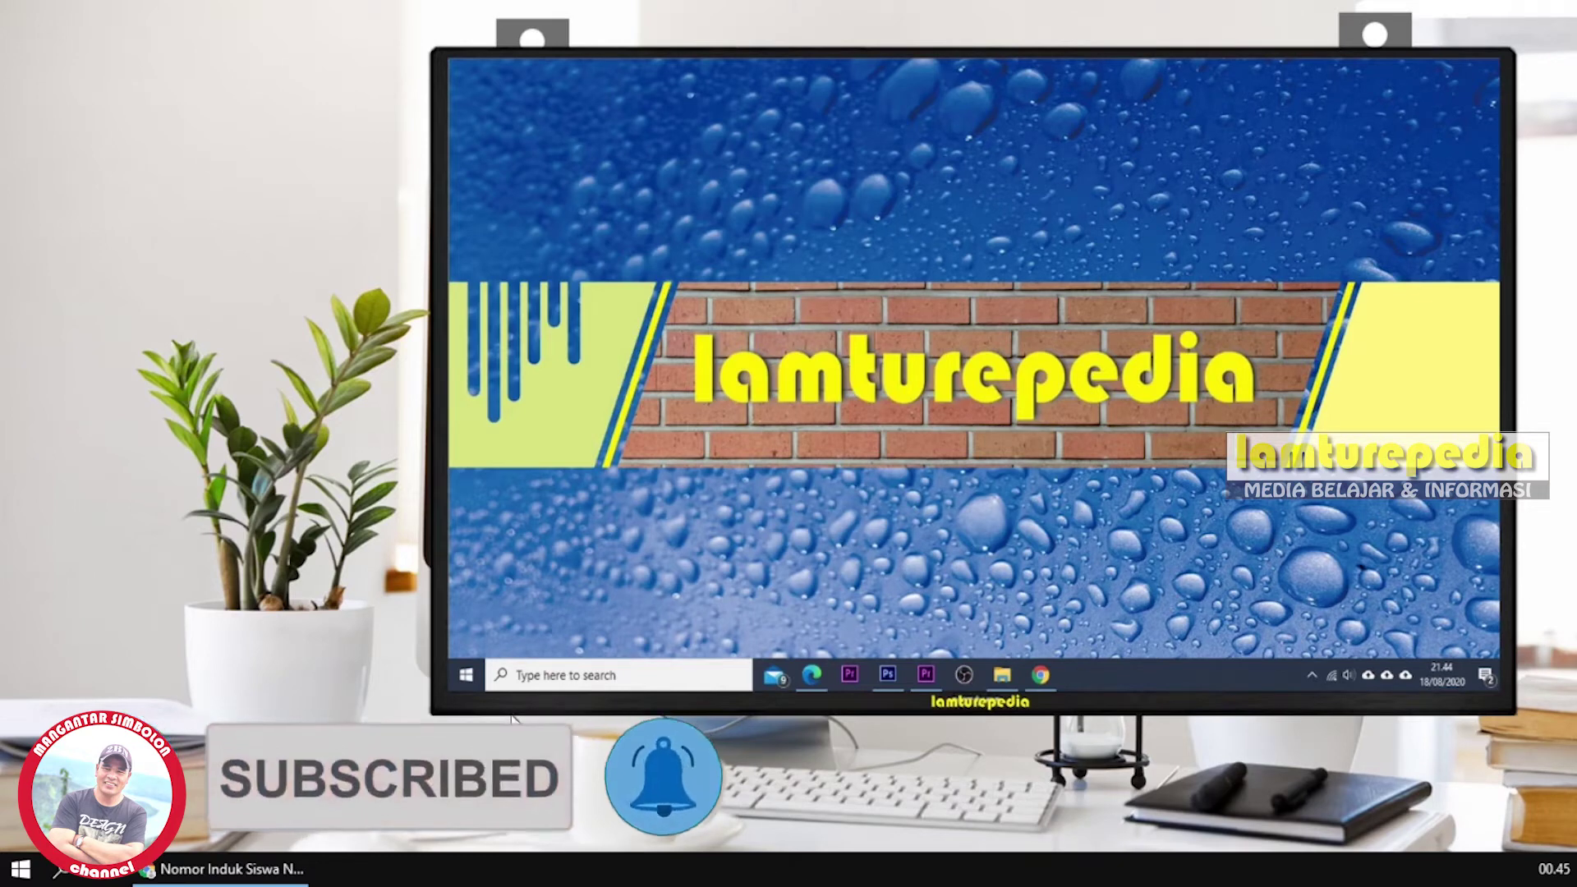
Switch to the browser and go to the NISN search page at nisn.data.kemdikbud.go.id
{"action": "left_click", "coordinate": [277, 876]}
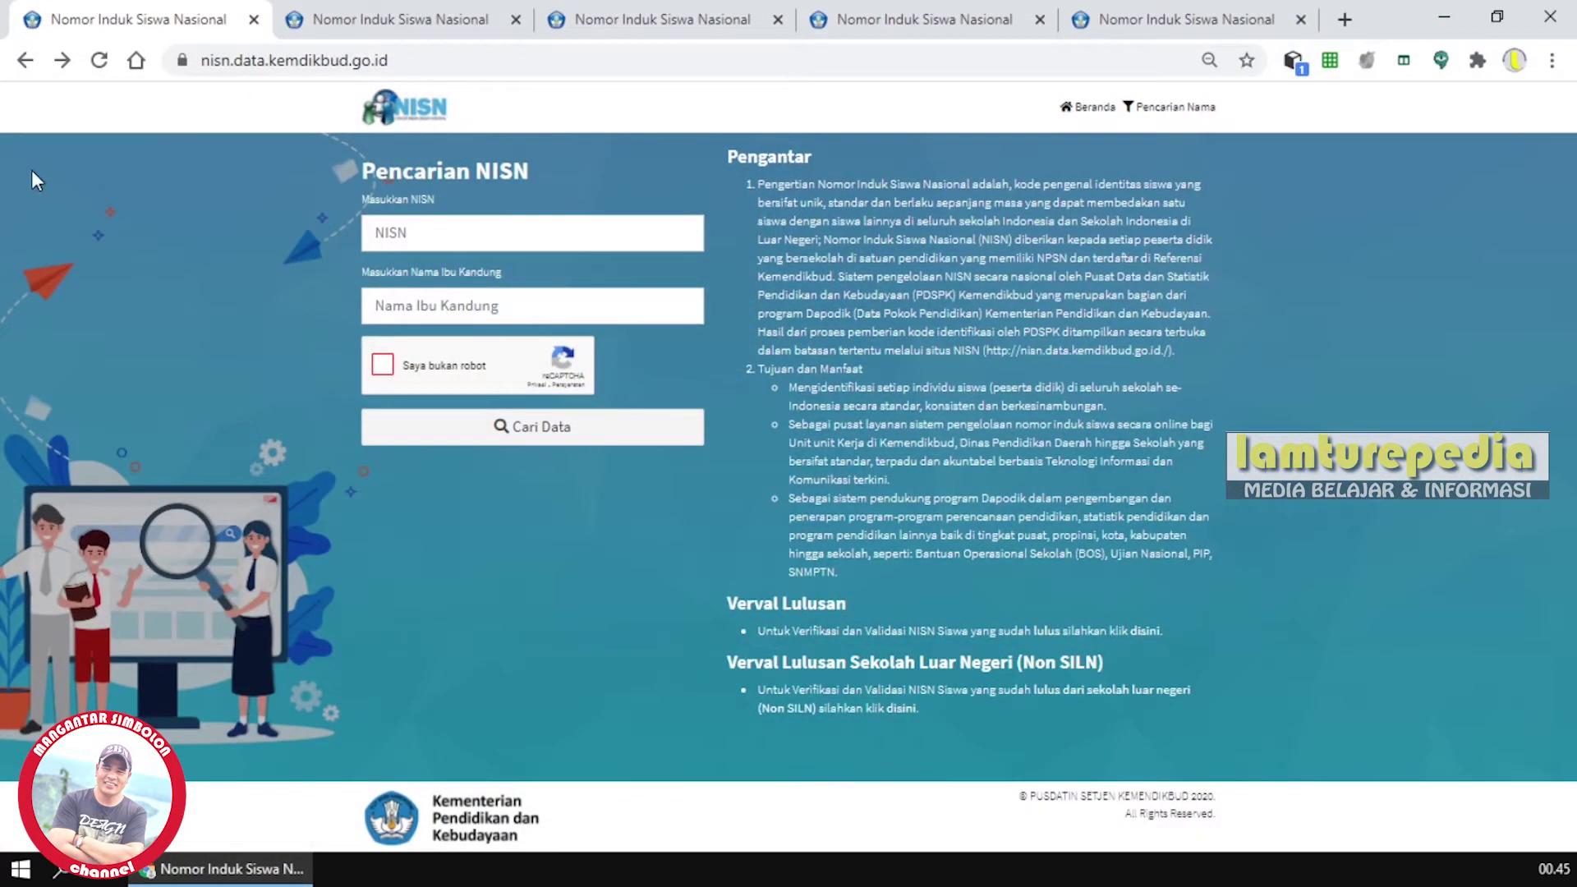
{"action": "left_click", "coordinate": [447, 60]}
{"action": "left_click", "coordinate": [447, 60]}
{"action": "left_click", "coordinate": [450, 60]}
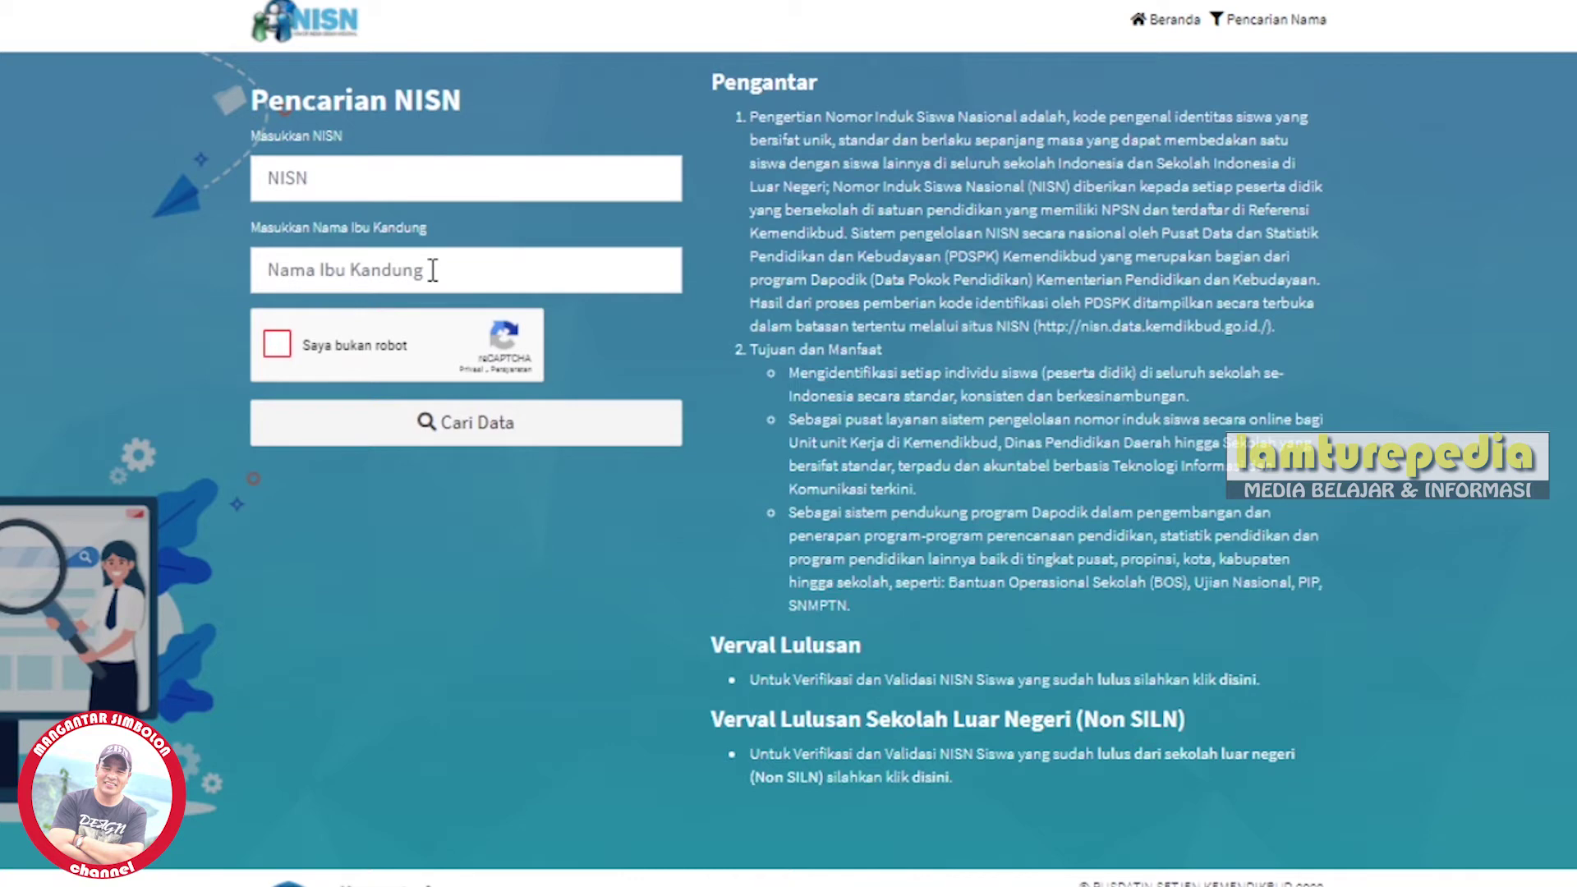
Try the "Saya bukan robot" check by selecting the zebra cross images, and dismiss the challenge
{"action": "left_click", "coordinate": [278, 348]}
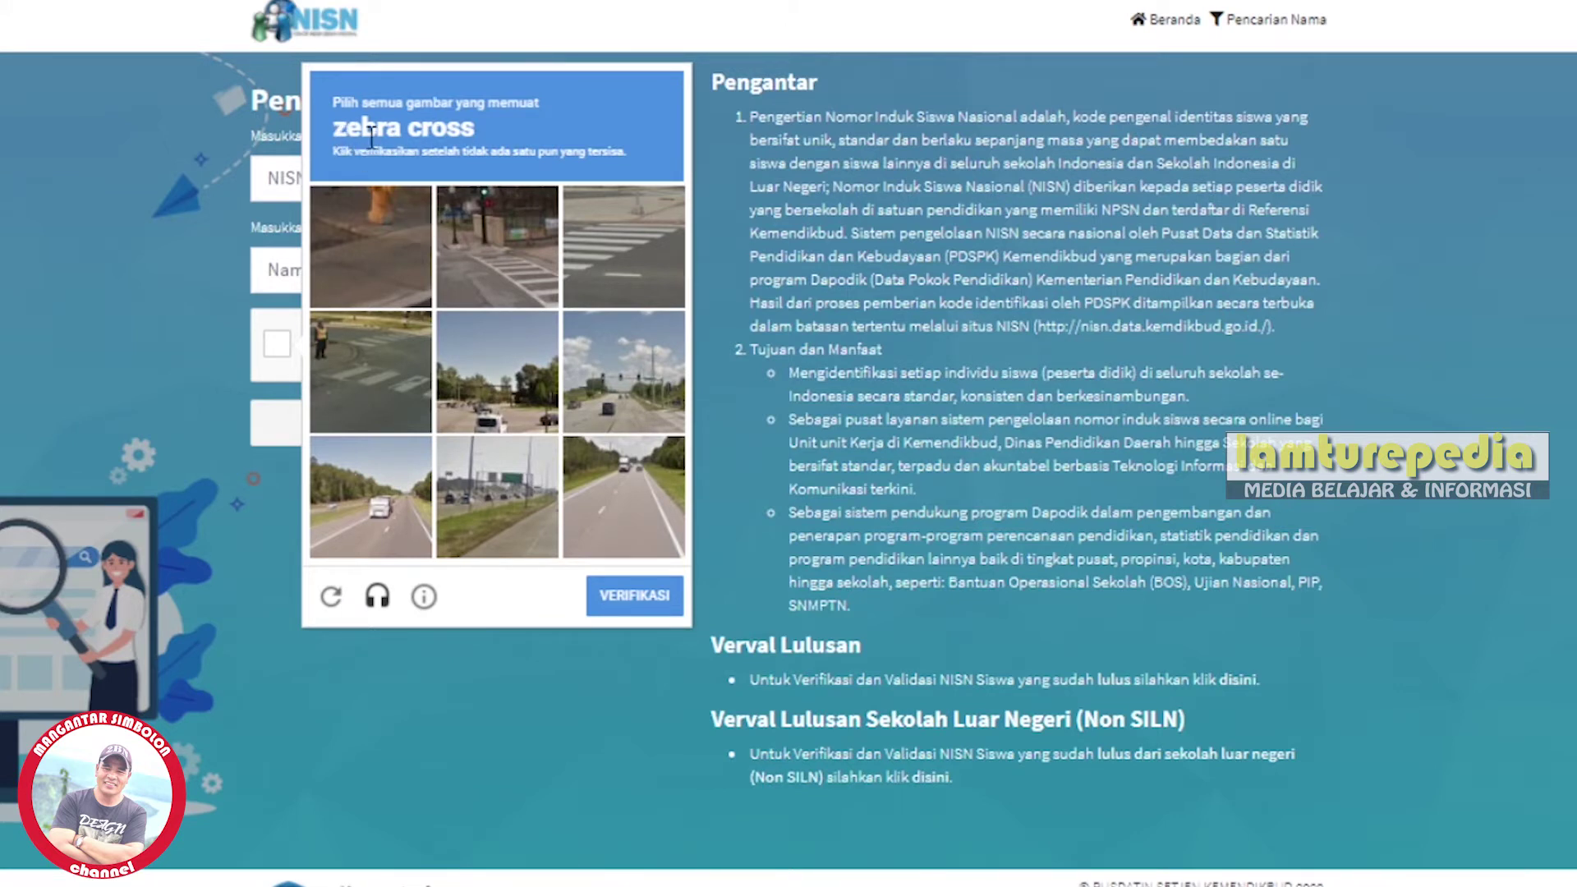
{"action": "left_click", "coordinate": [496, 260]}
{"action": "left_click", "coordinate": [628, 243]}
{"action": "left_click", "coordinate": [370, 362]}
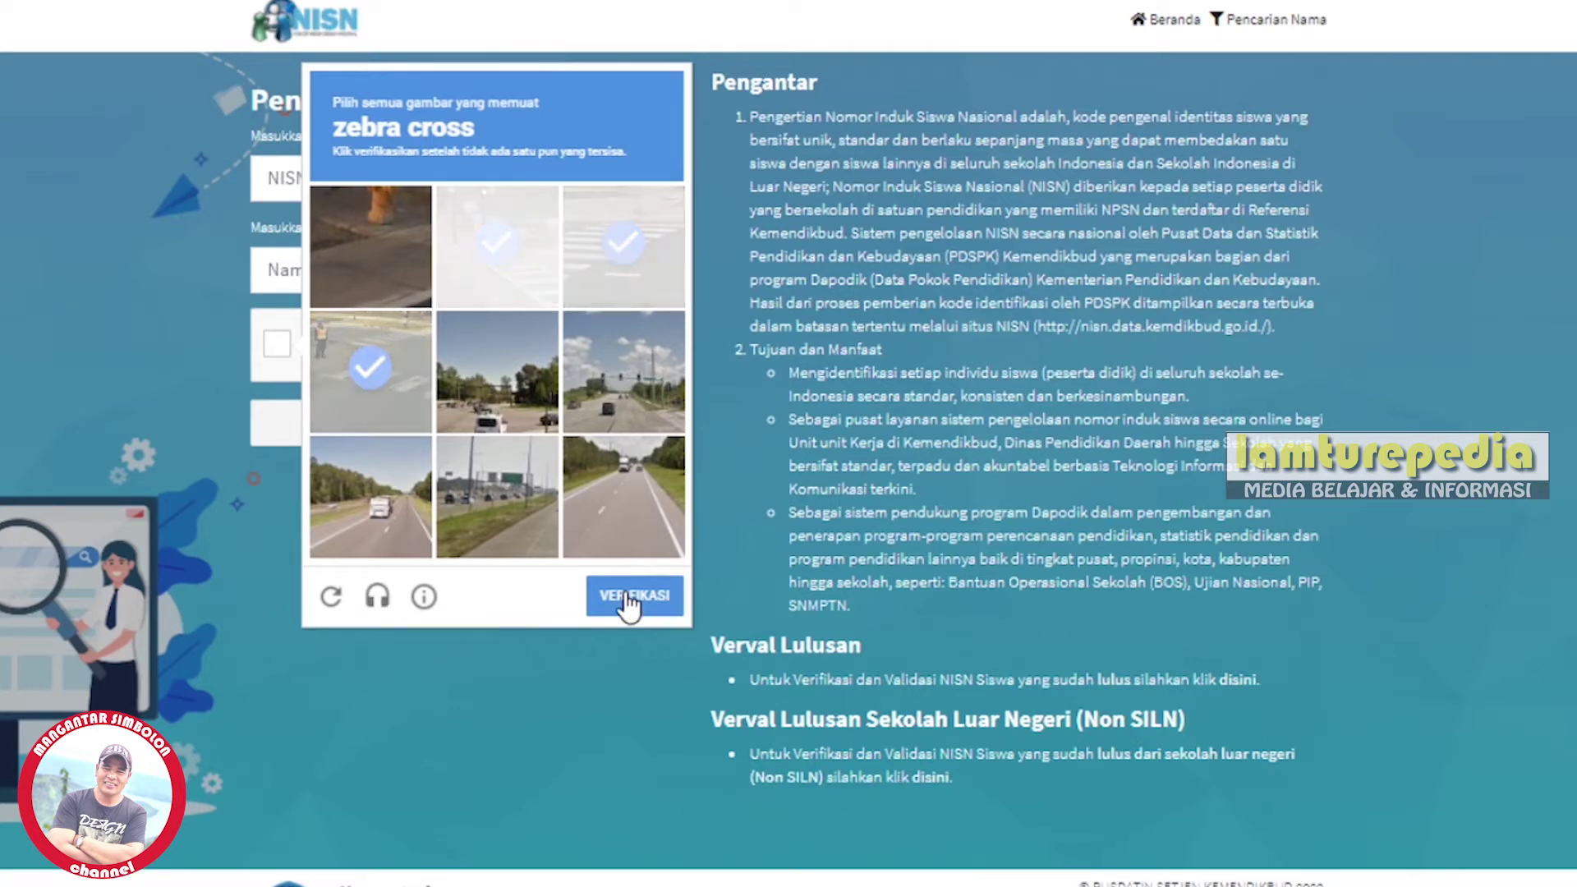
{"action": "left_click", "coordinate": [634, 595]}
{"action": "left_click", "coordinate": [79, 372]}
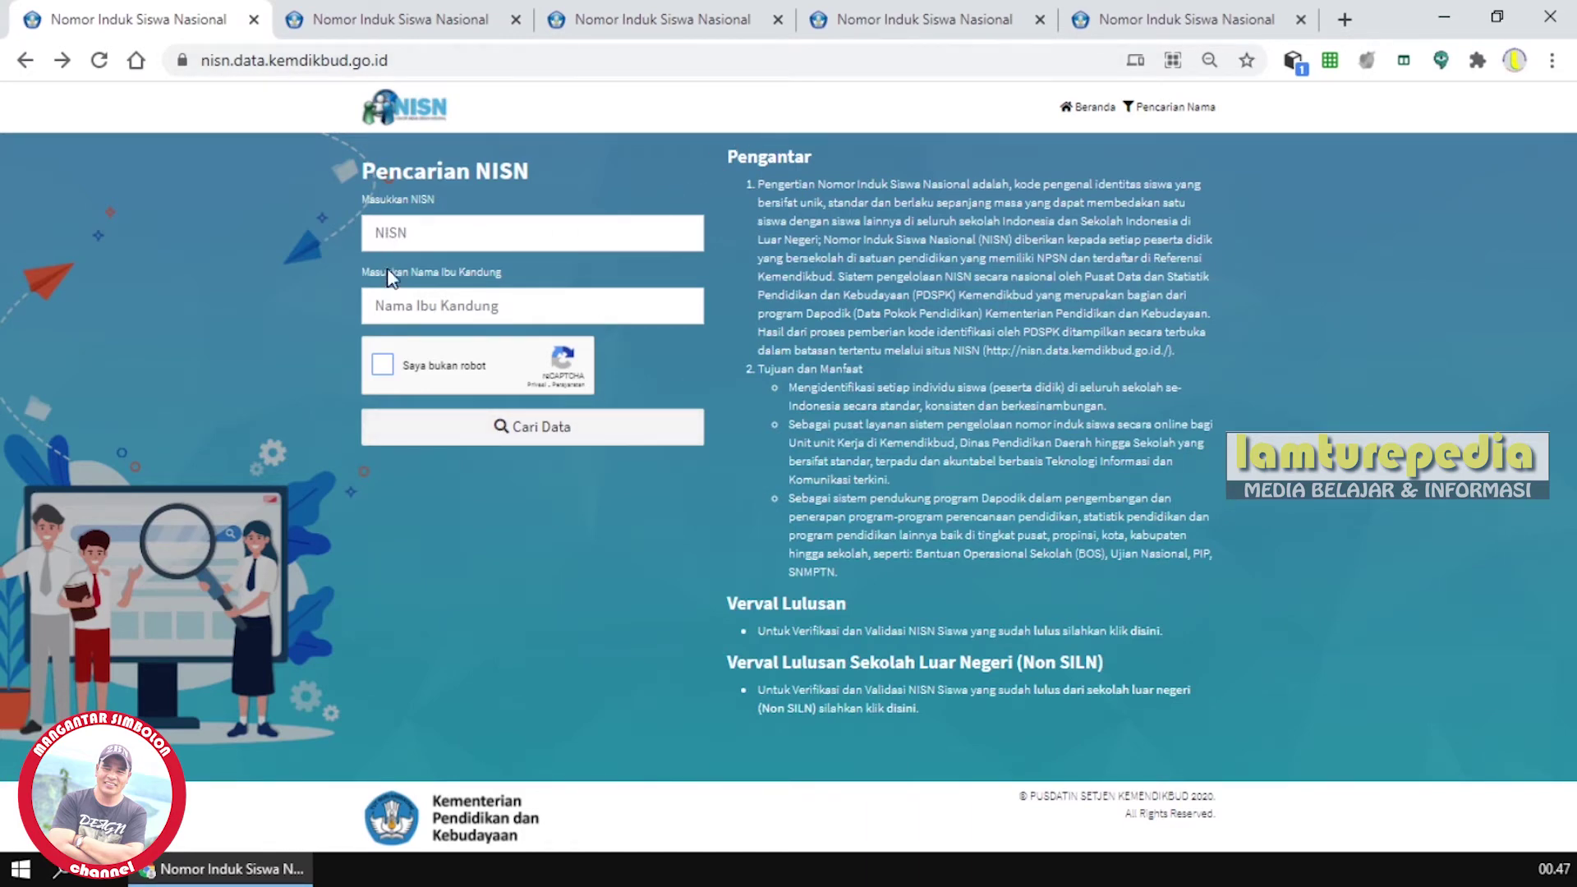
Examine the Pencarian Nama form for finding a student by name, and return to the Pencarian NISN page
{"action": "left_click", "coordinate": [900, 18]}
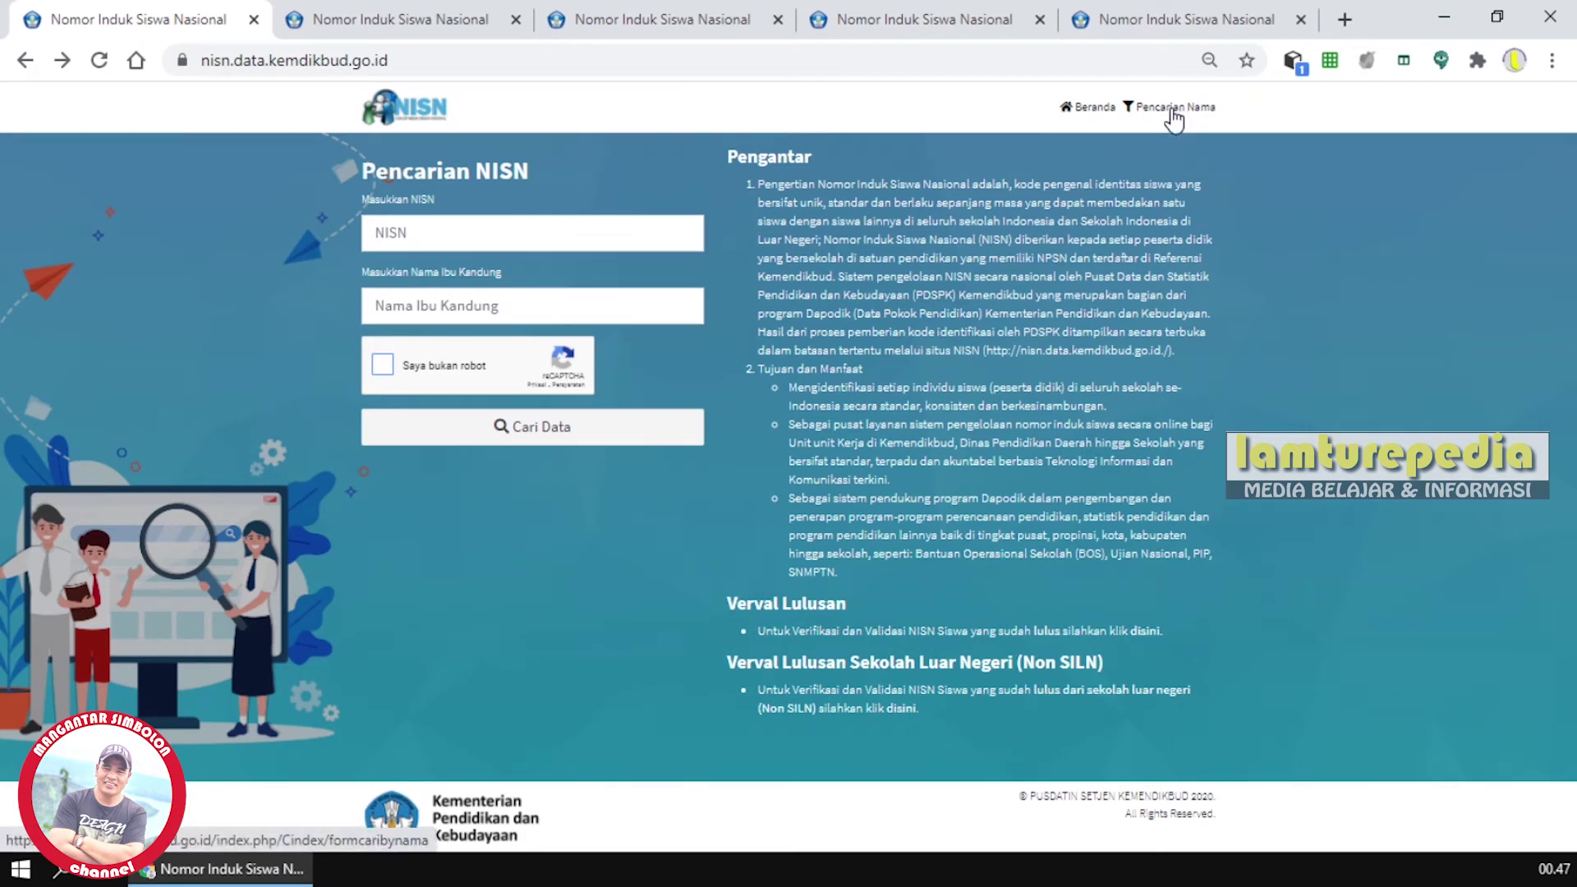
{"action": "left_click", "coordinate": [398, 22]}
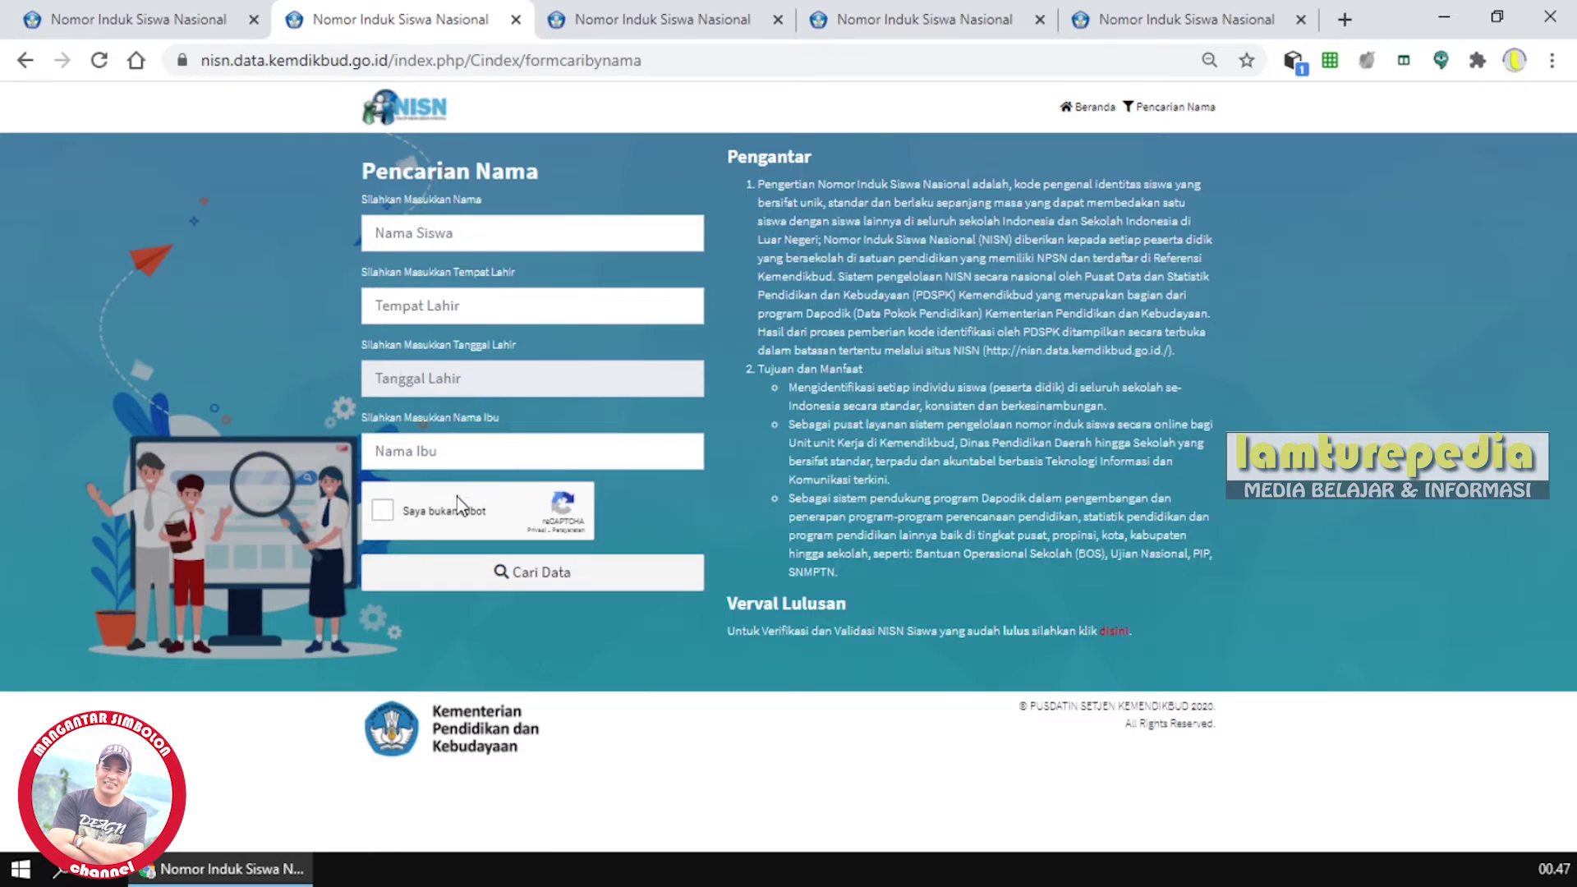
{"action": "left_click", "coordinate": [123, 23]}
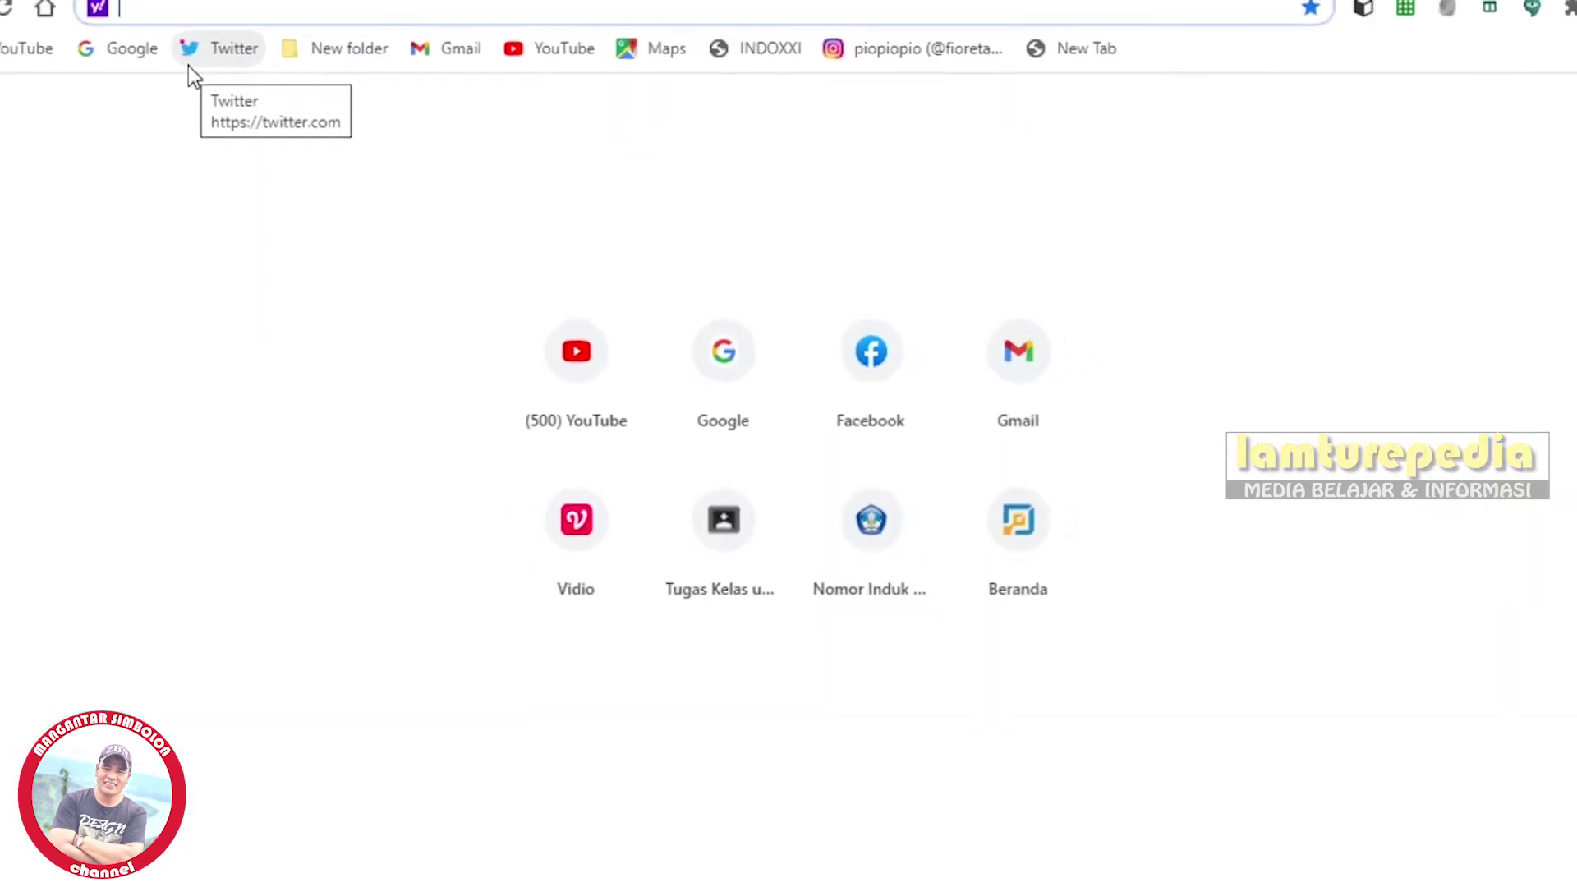
Search Google for "data referensi sma santo yoseph" and highlight the NPSN on the SMAS Santo Yoseph Medan profile
{"action": "type", "text": "goo"}
{"action": "left_click", "coordinate": [263, 115]}
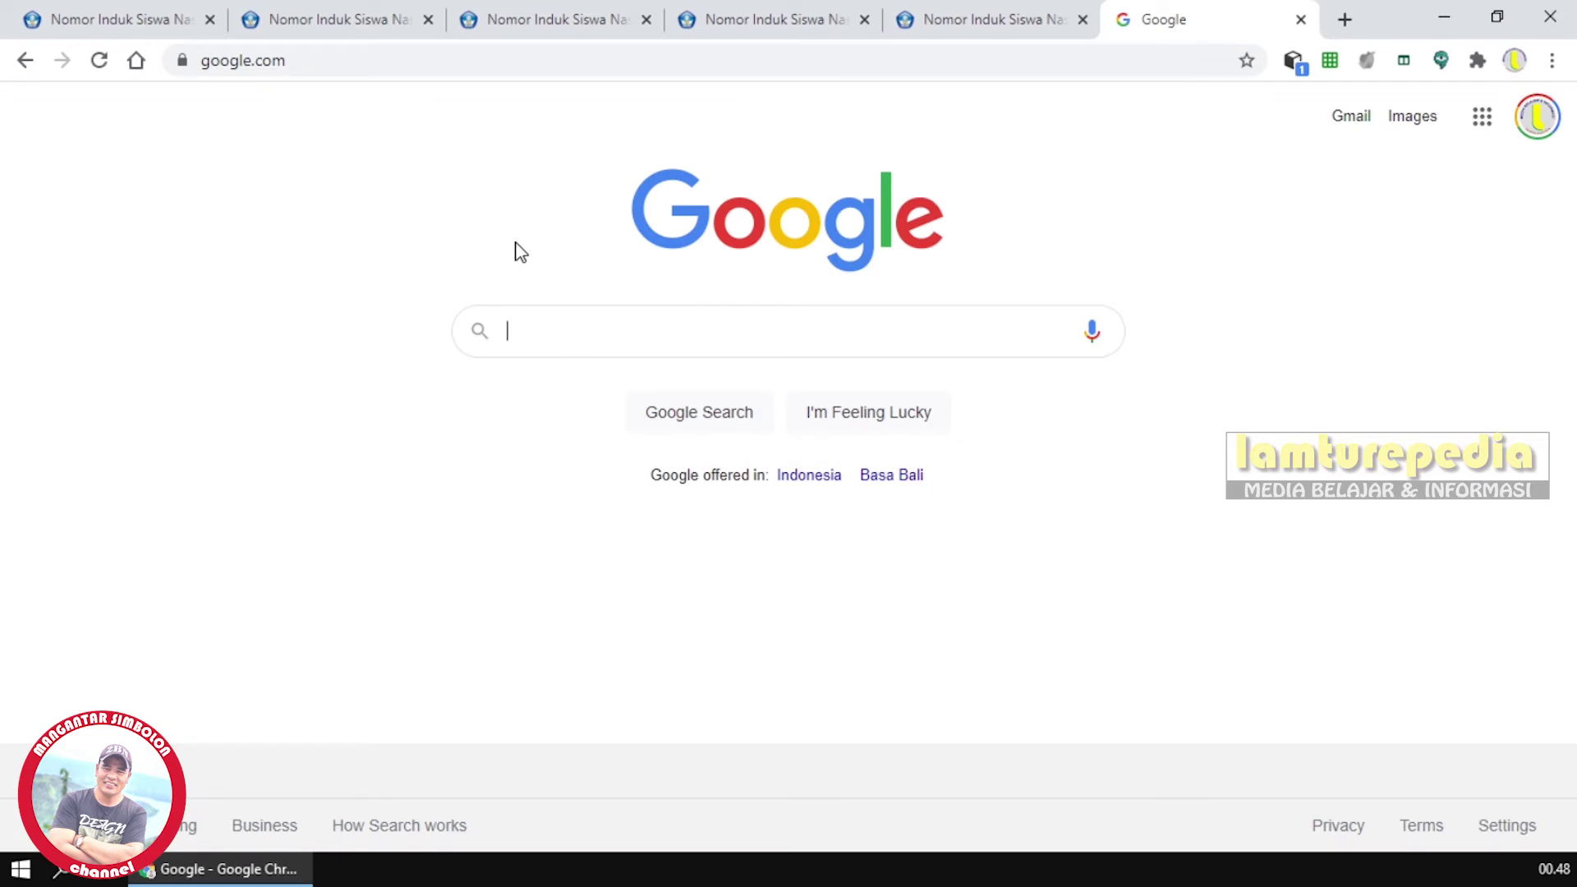
{"action": "type", "text": "data ref"}
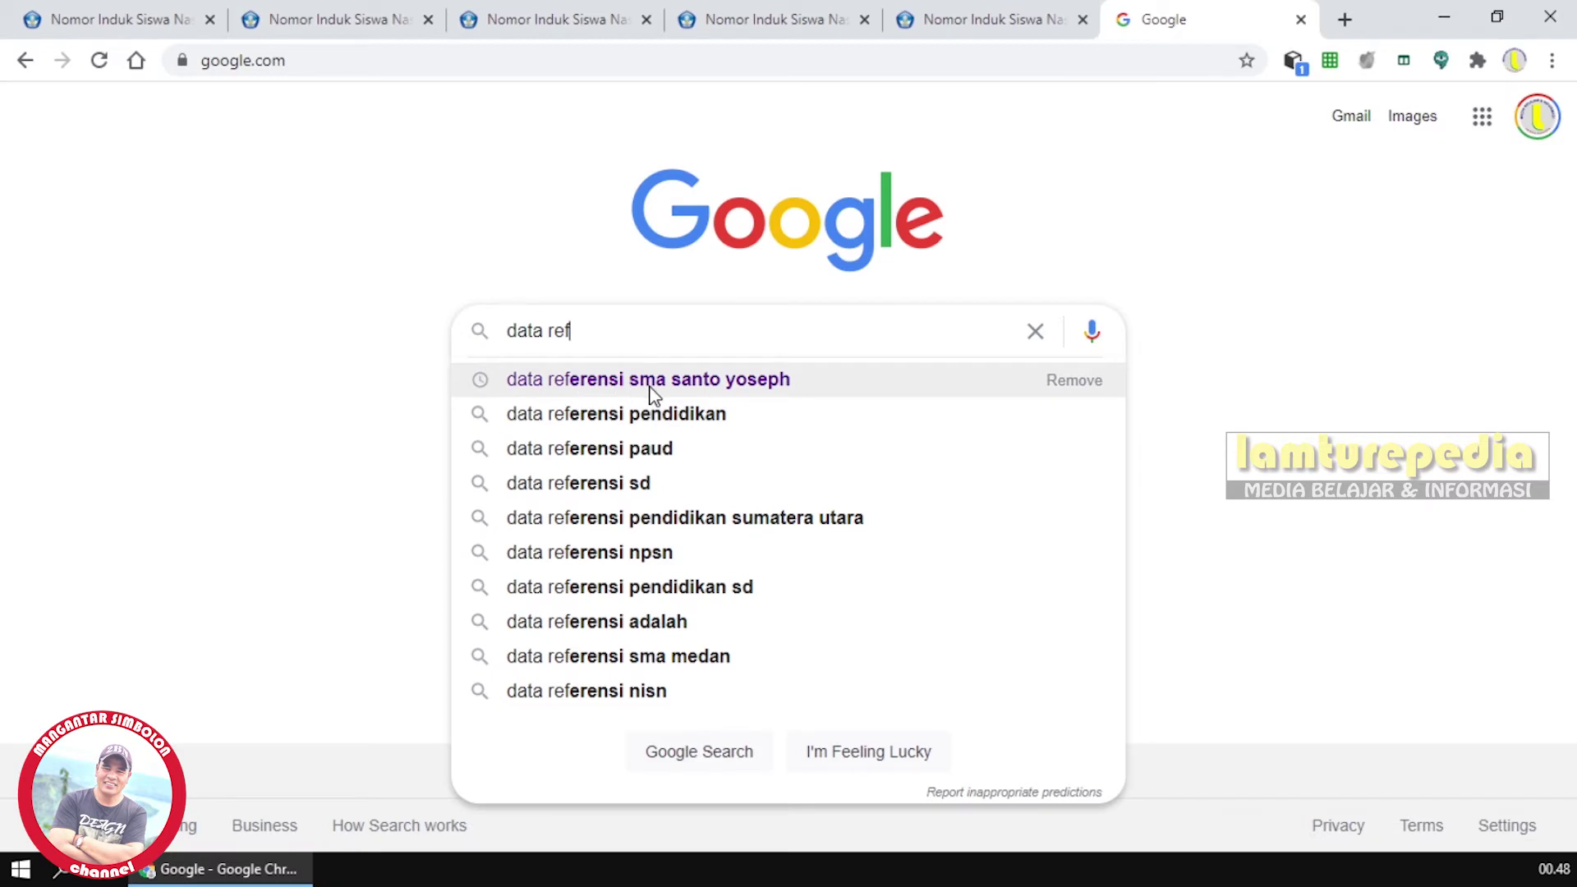
{"action": "left_click", "coordinate": [580, 380]}
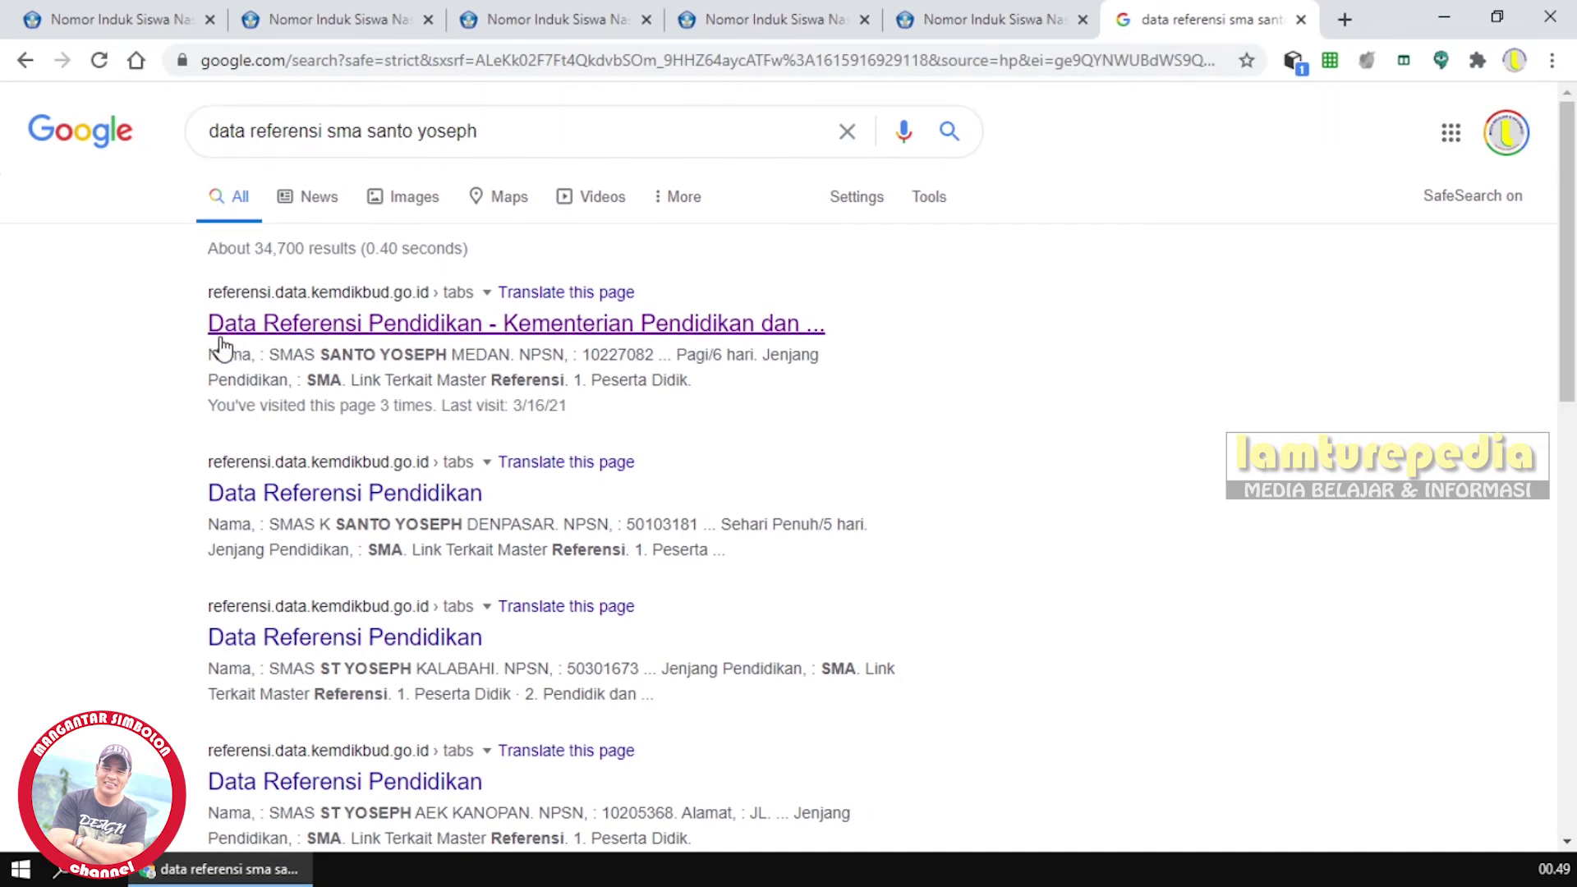
{"action": "left_click", "coordinate": [363, 327]}
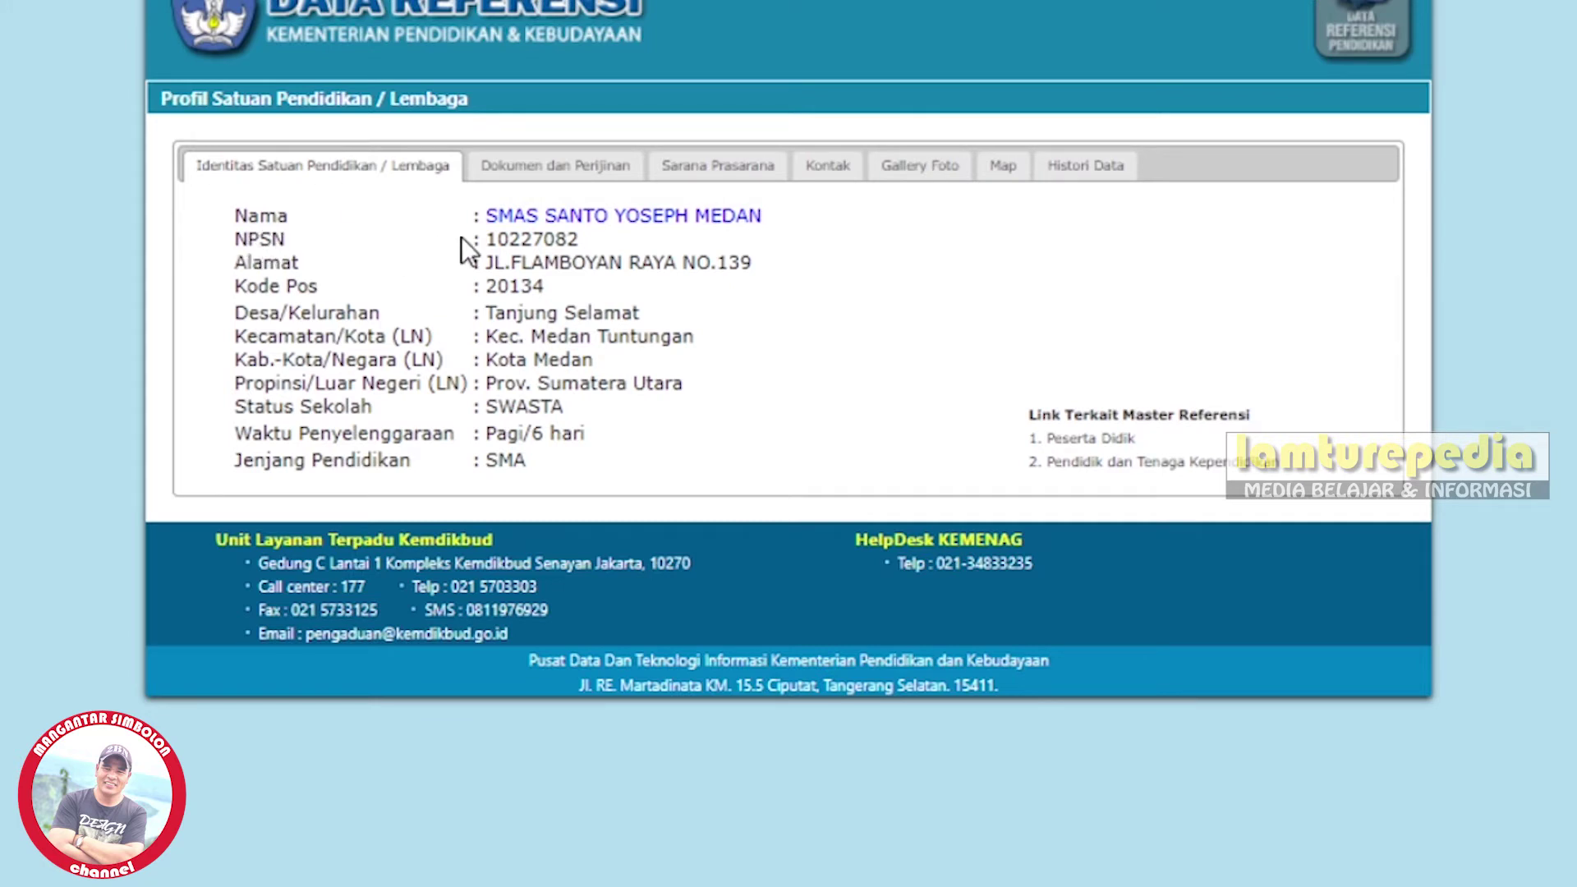
{"action": "left_click_drag", "start_coordinate": [491, 238], "coordinate": [579, 236]}
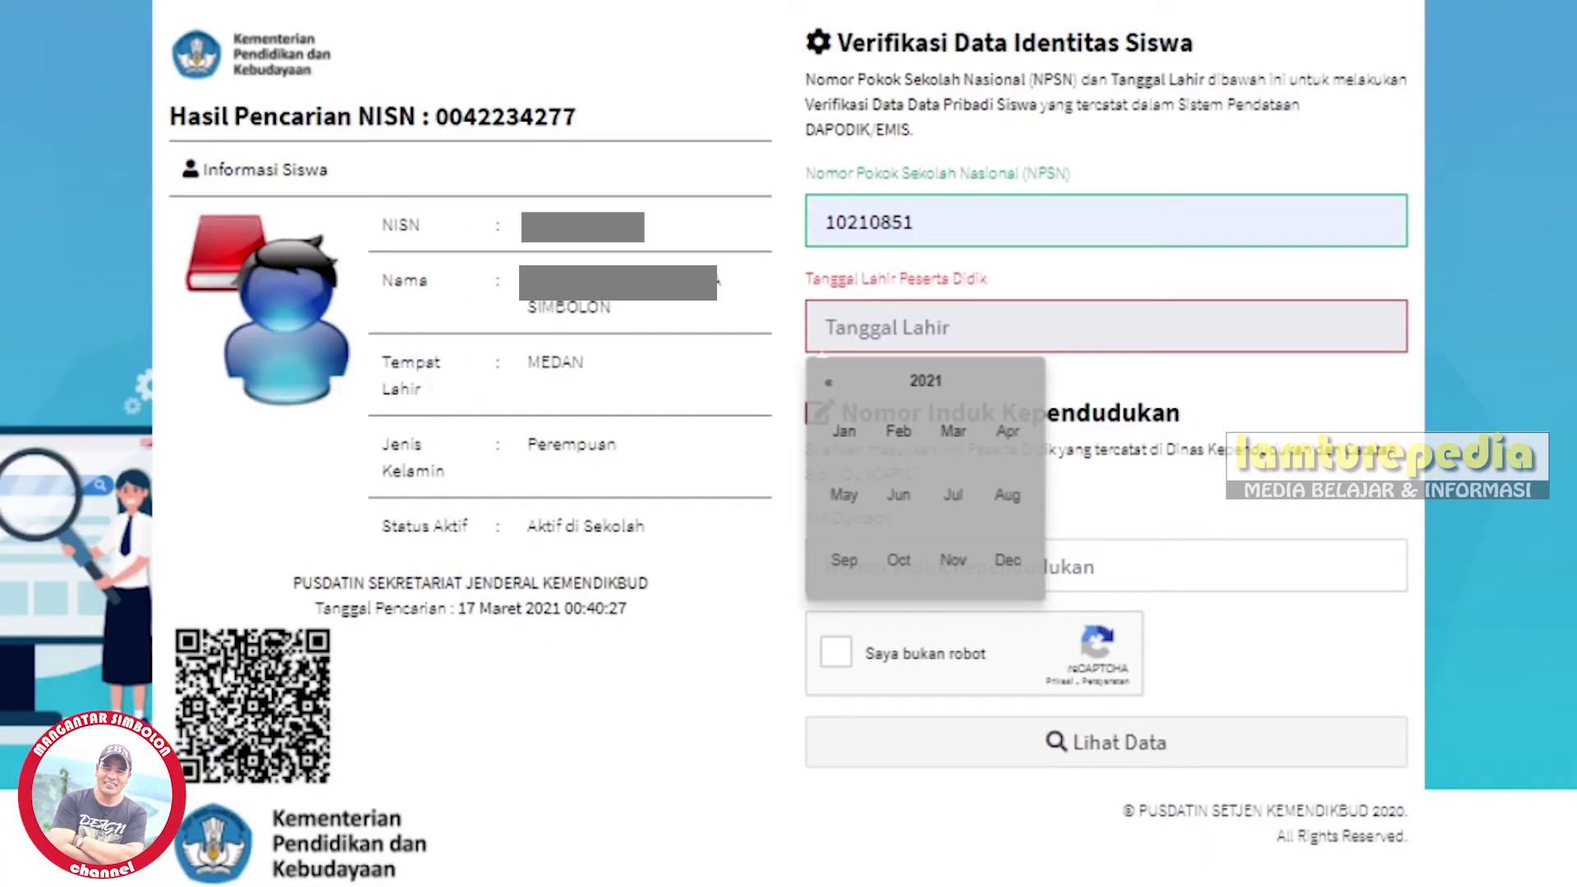
Pick the student's date of birth in the Tanggal Lahir Peserta Didik field of the identity verification form
{"action": "left_click", "coordinate": [951, 220]}
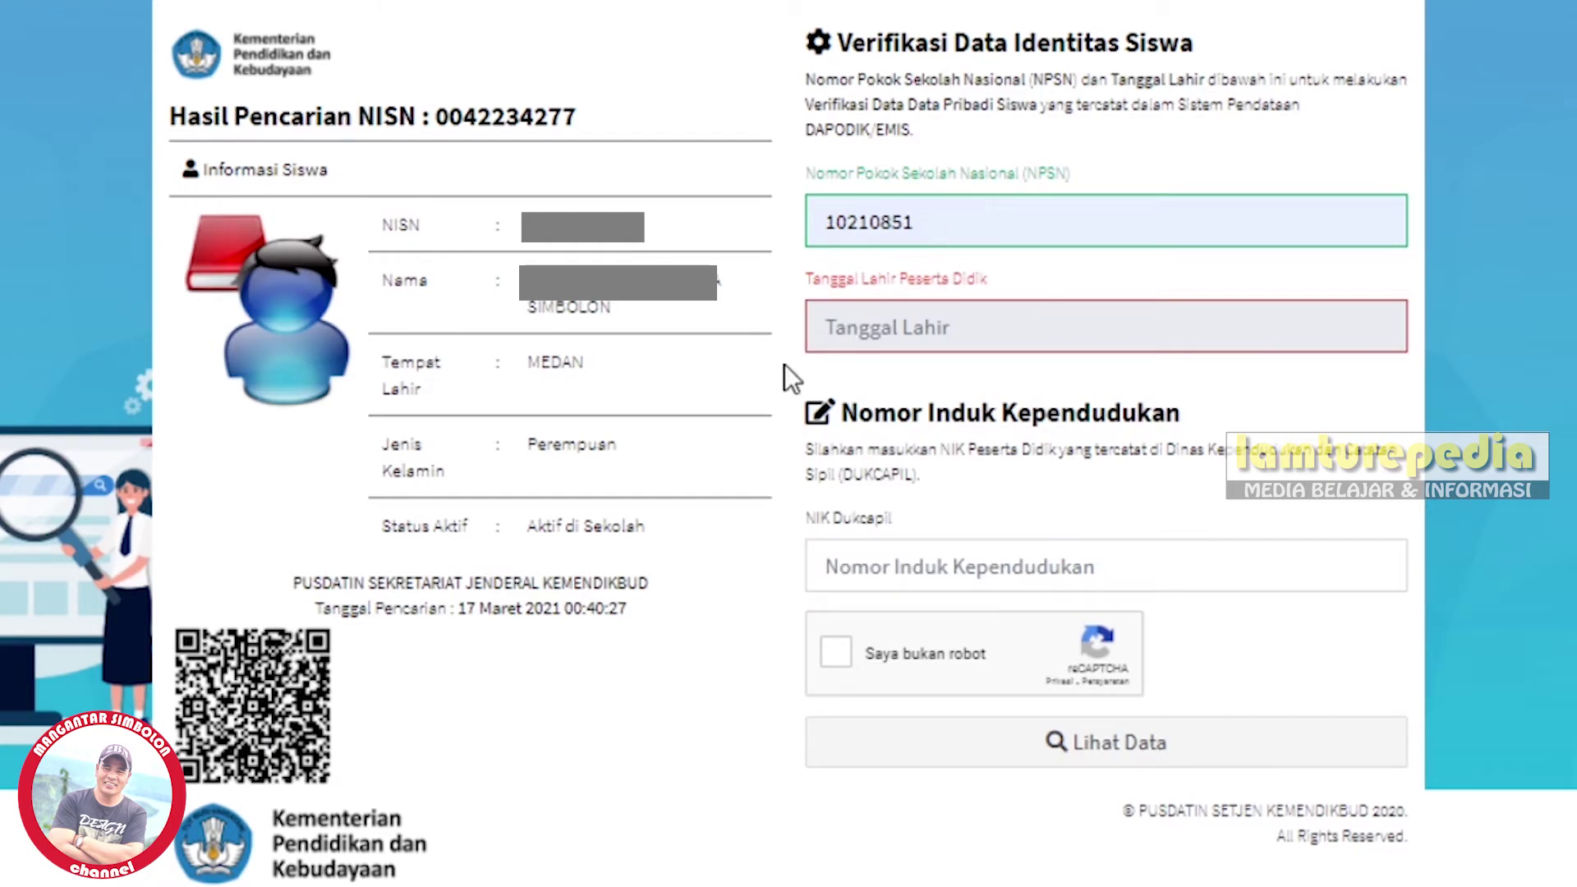
{"action": "left_click", "coordinate": [934, 337]}
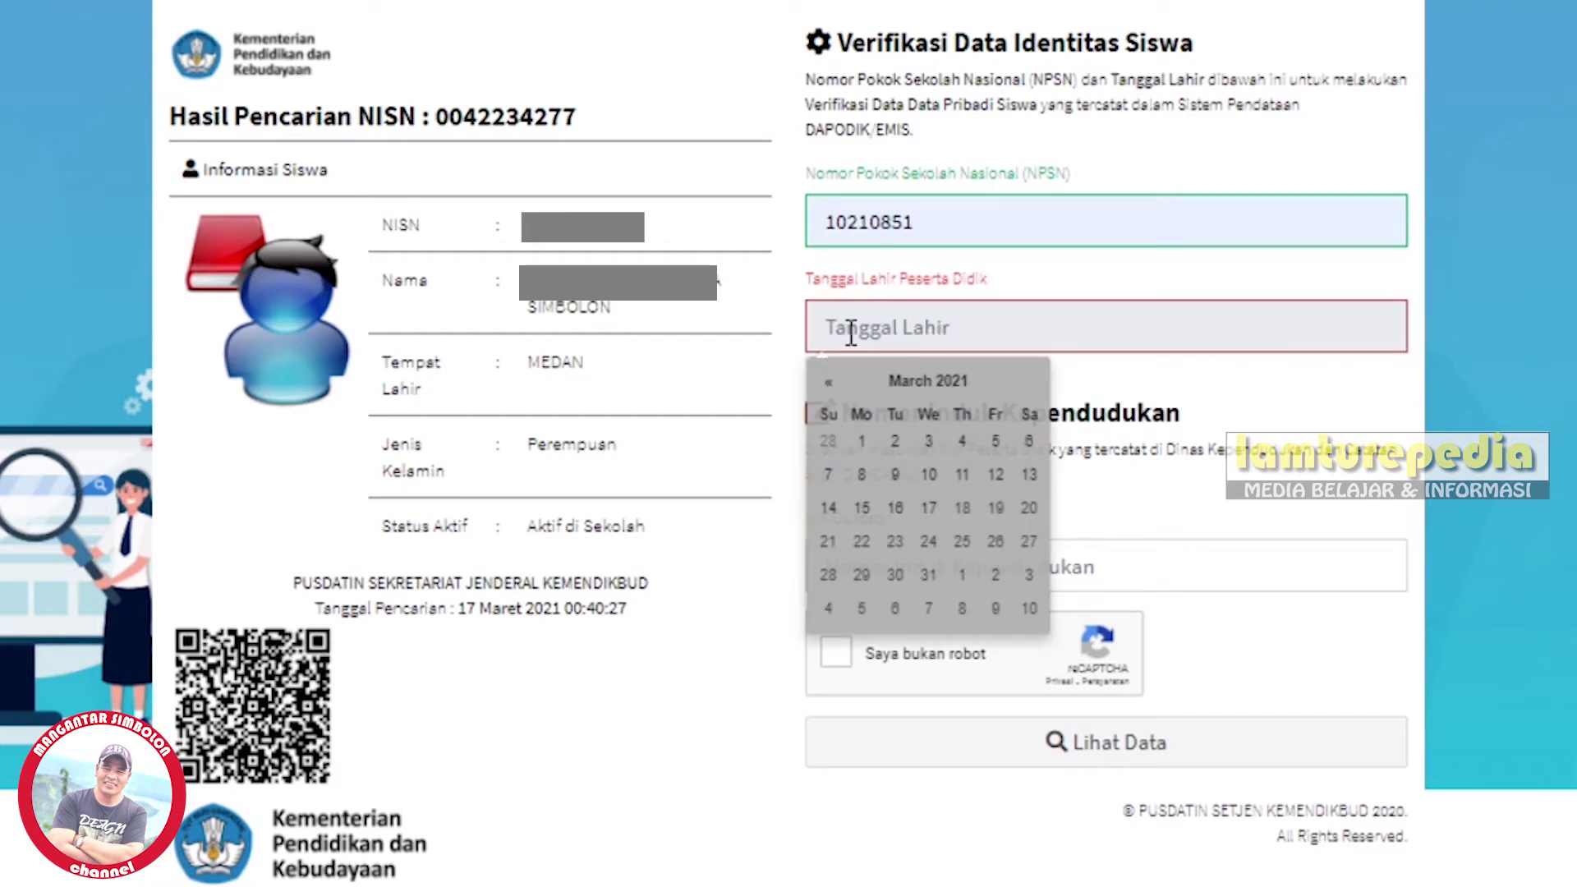
{"action": "left_click", "coordinate": [908, 382]}
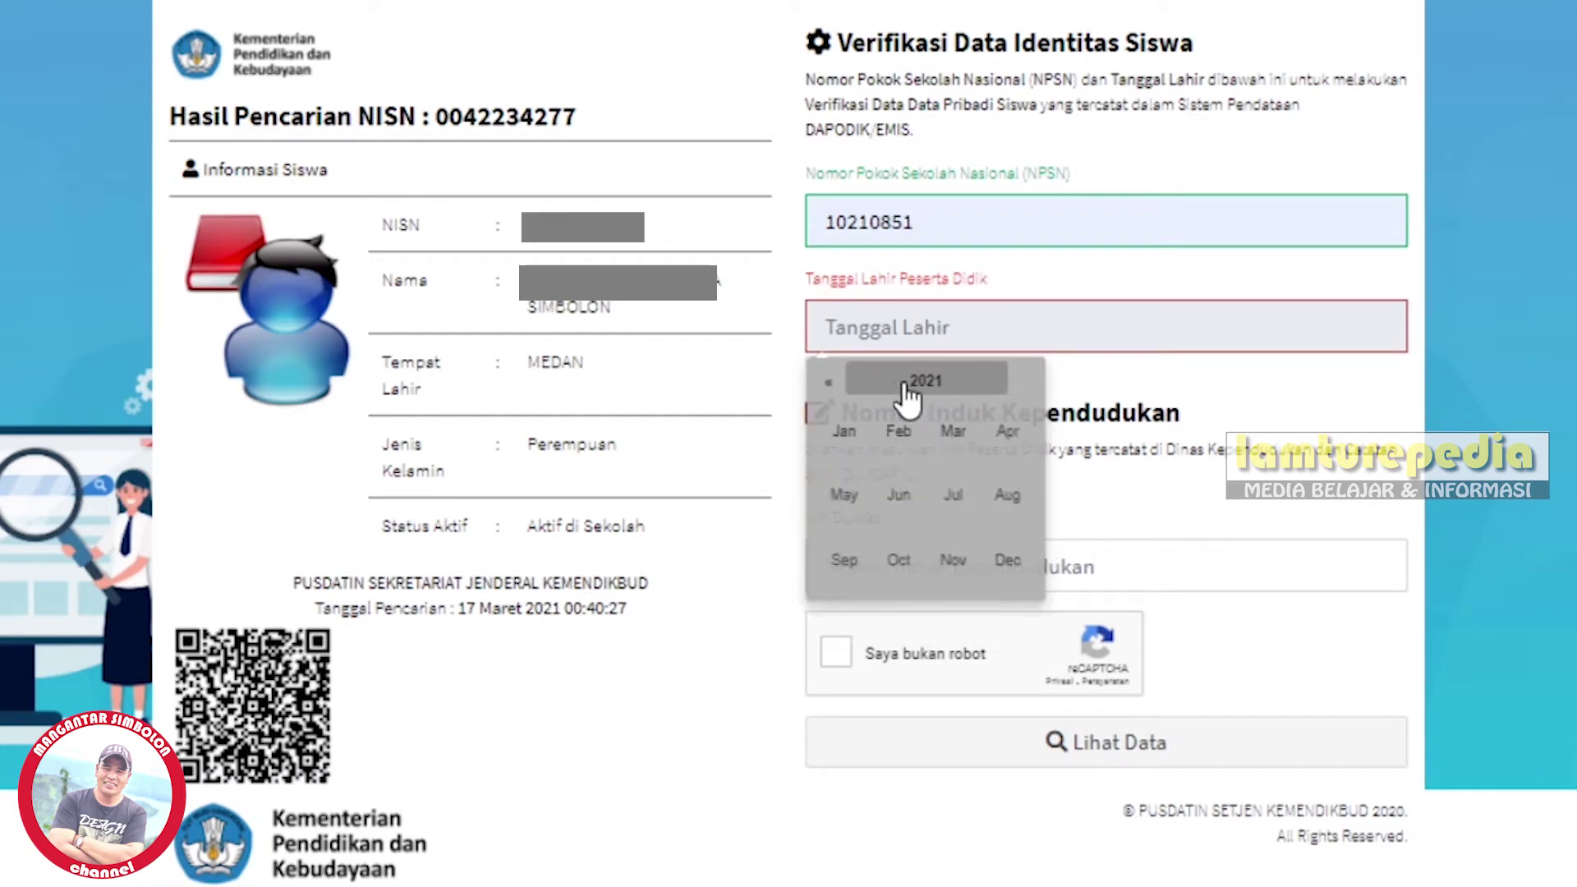
{"action": "left_click", "coordinate": [907, 386]}
{"action": "left_click", "coordinate": [828, 382]}
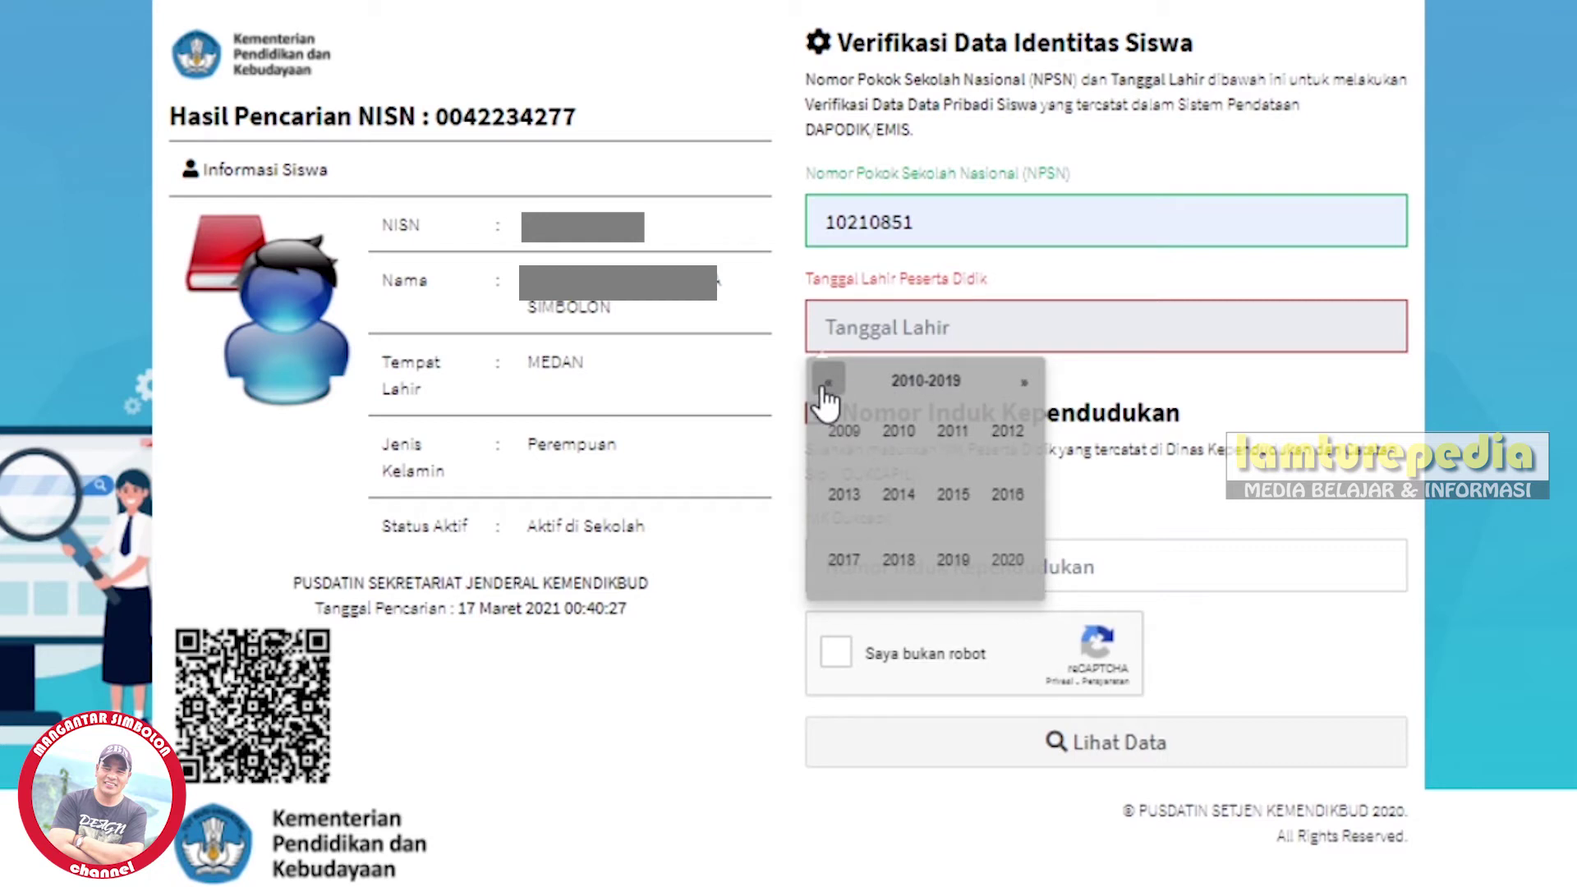
{"action": "left_click", "coordinate": [829, 384]}
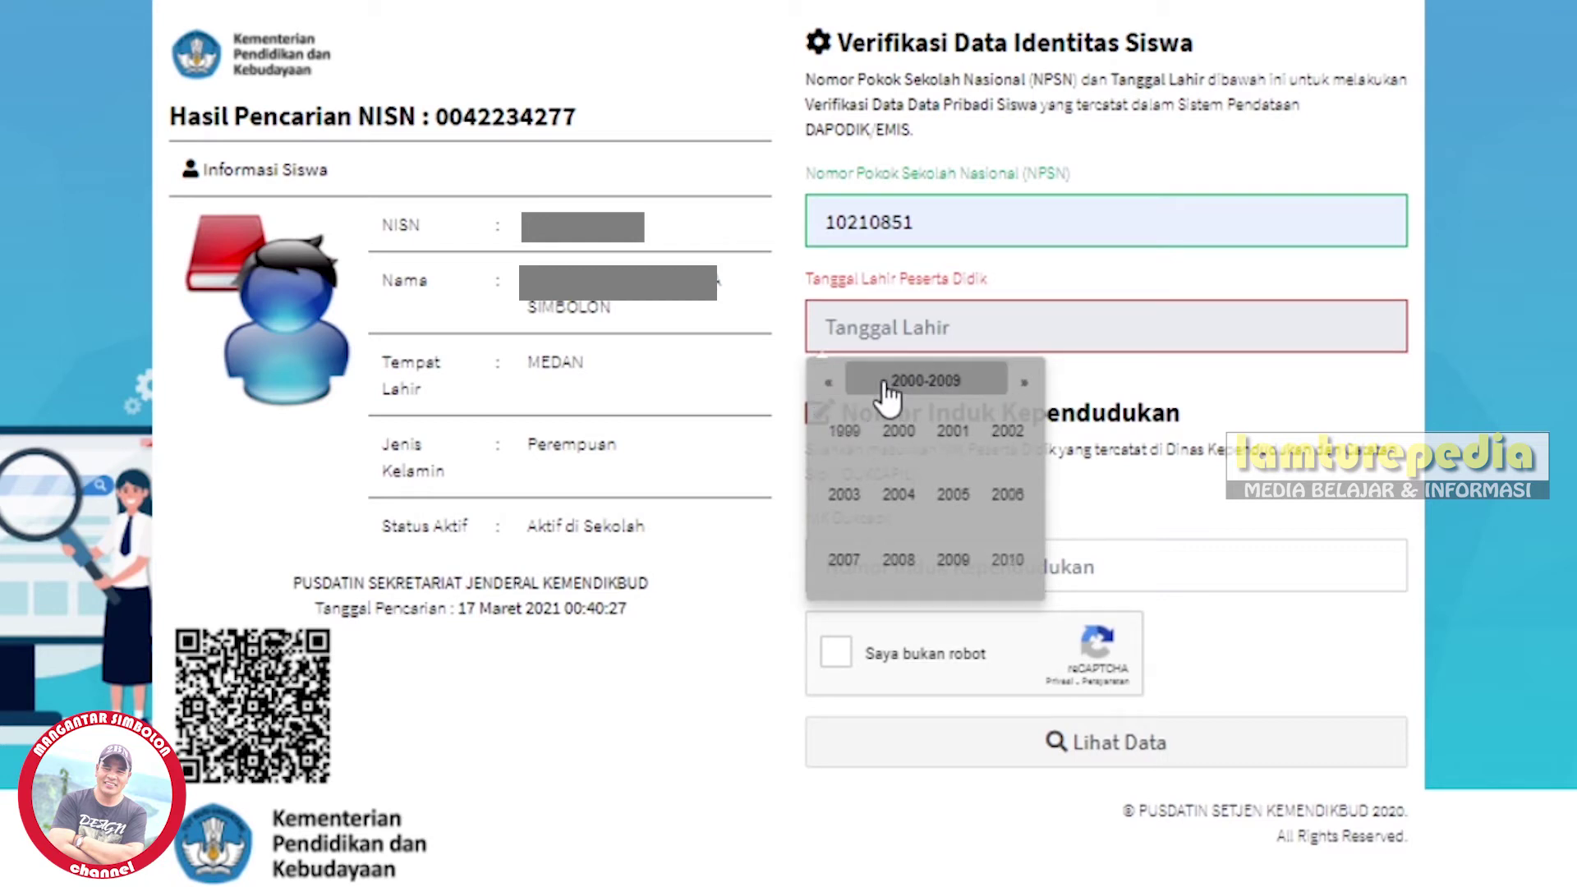
{"action": "left_click", "coordinate": [897, 504]}
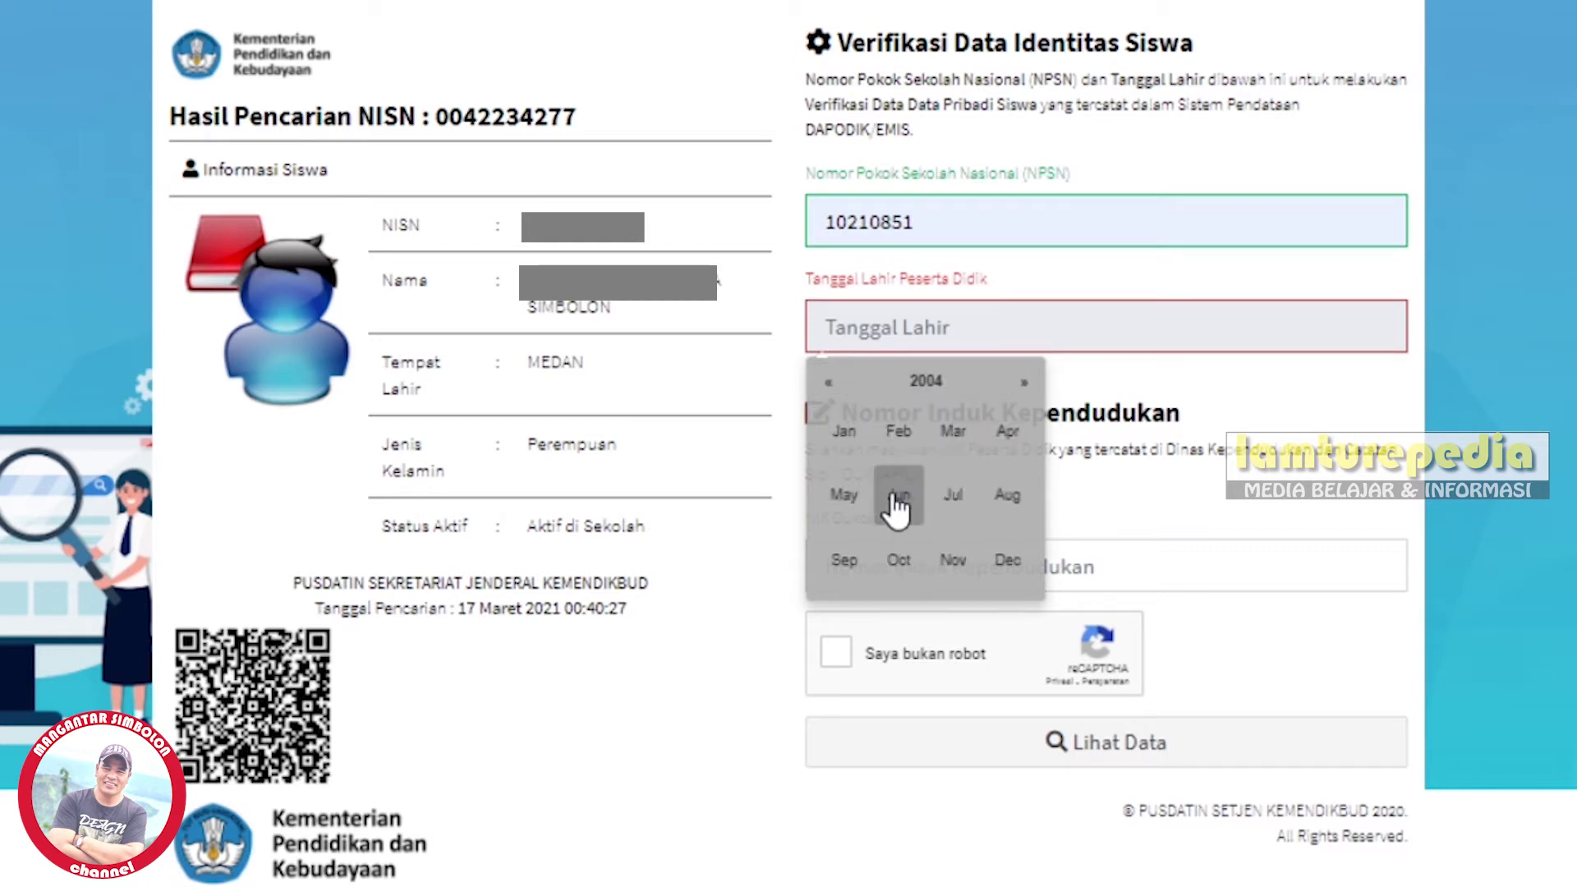
{"action": "left_click", "coordinate": [953, 497]}
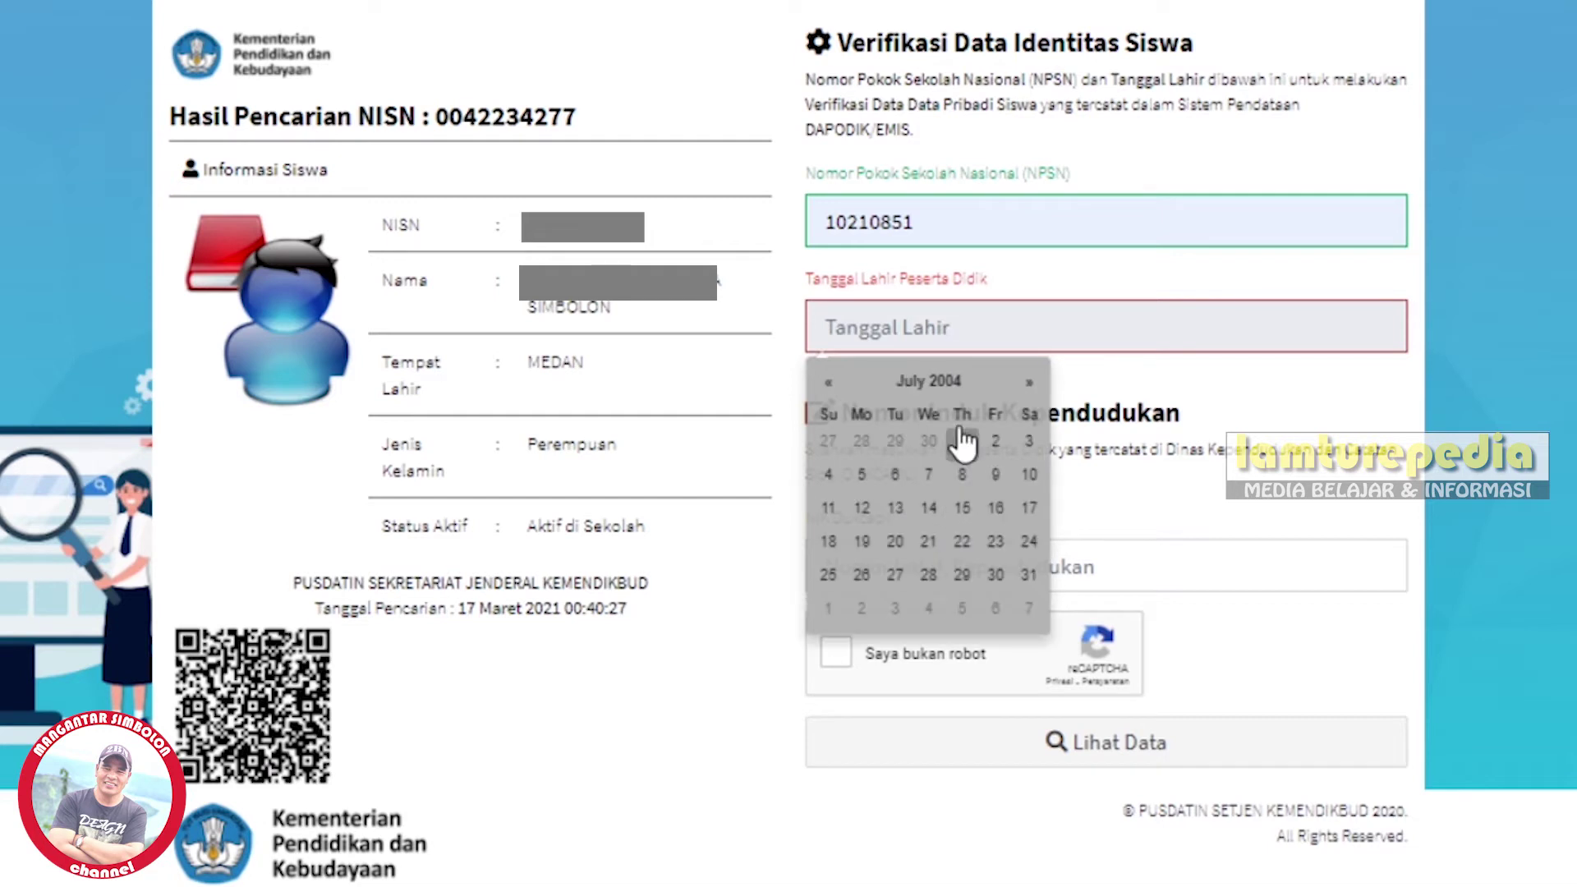
{"action": "left_click", "coordinate": [895, 478]}
{"action": "left_click", "coordinate": [1166, 402]}
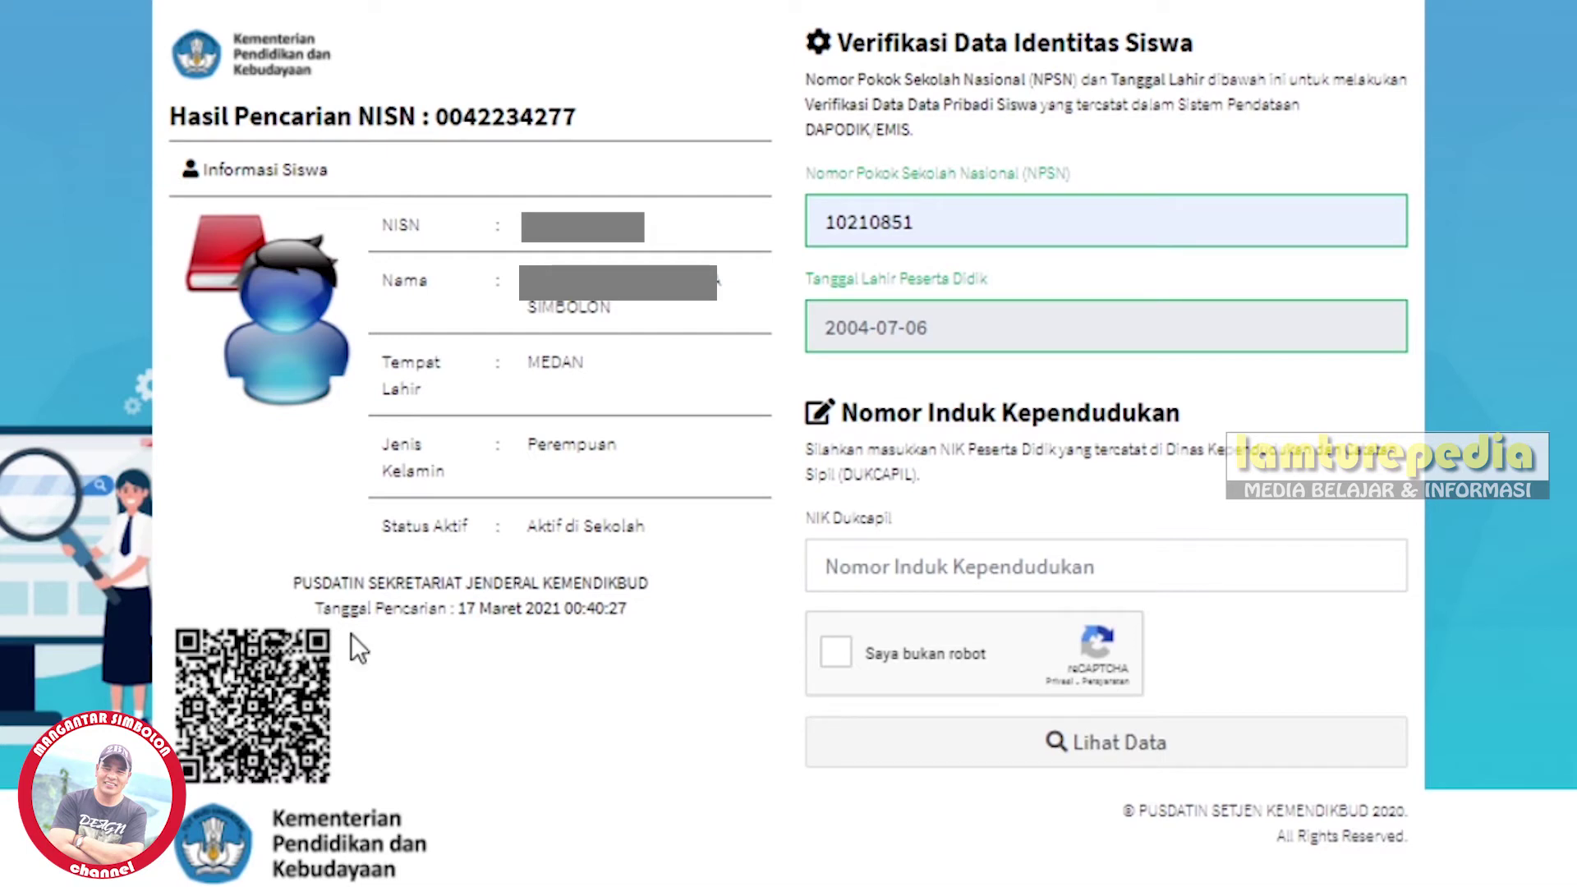
Paste the student's national identity number into the NIK Dukcapil field
{"action": "left_click", "coordinate": [877, 567]}
{"action": "right_click", "coordinate": [874, 565]}
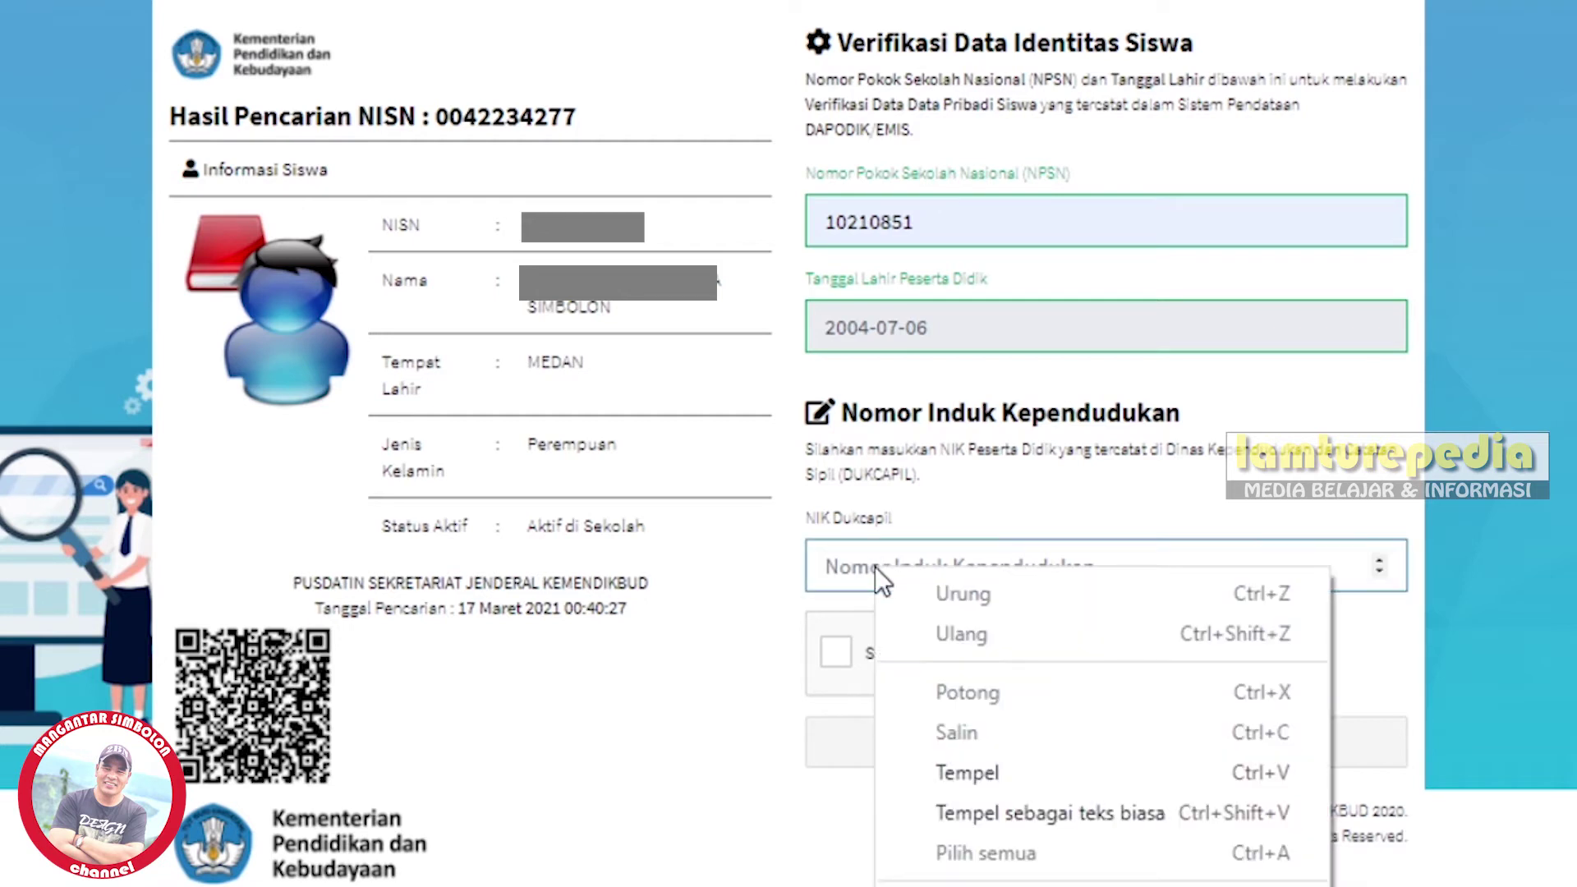
{"action": "left_click", "coordinate": [829, 567]}
{"action": "key", "text": "ctrl+v"}
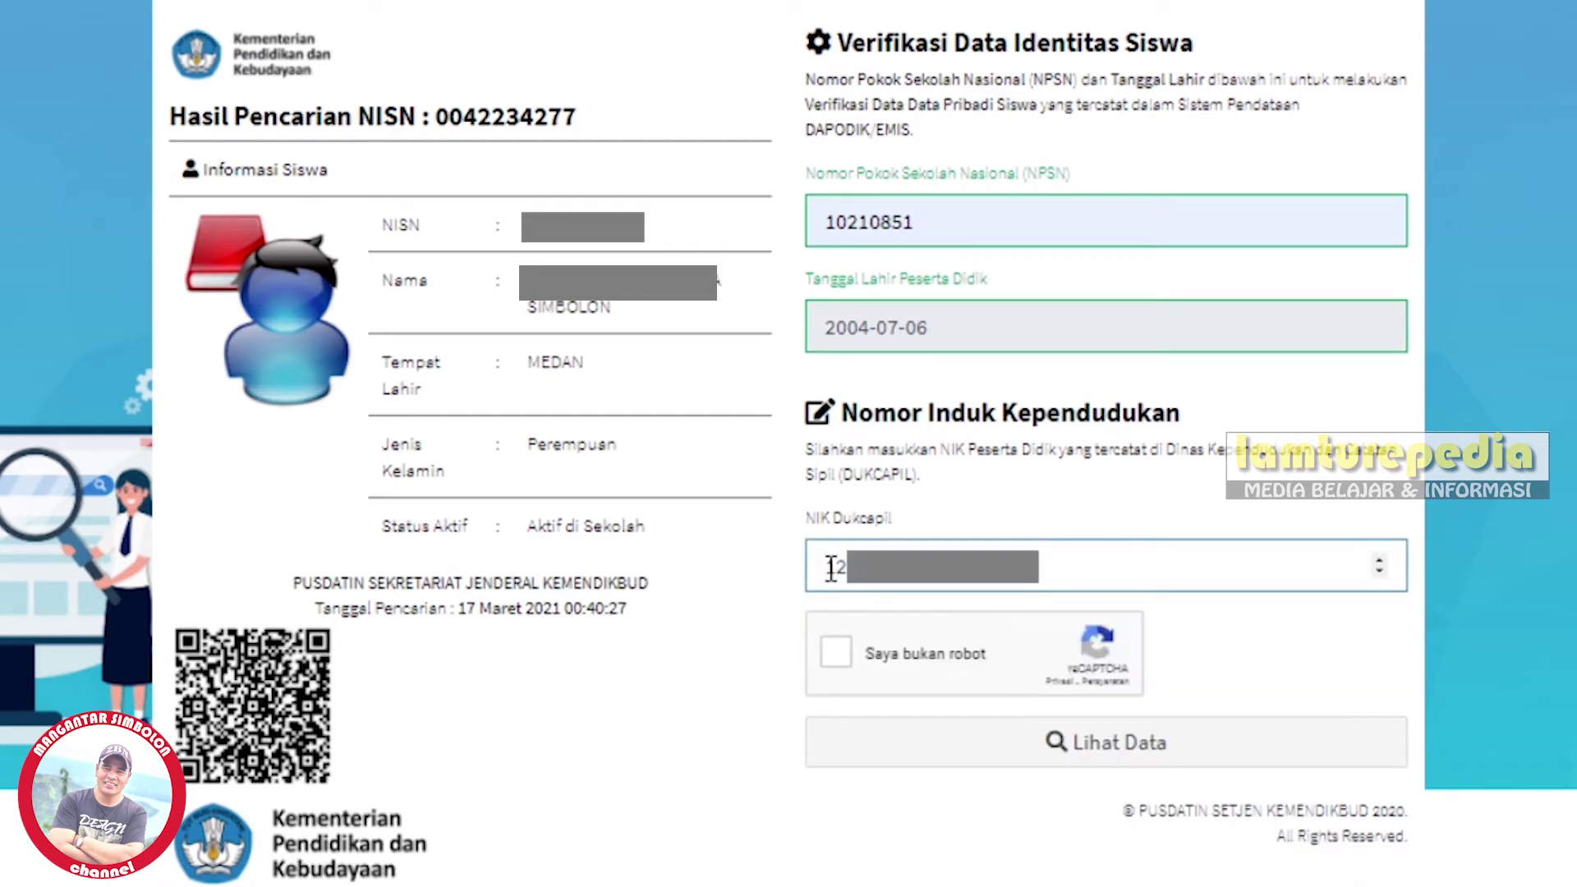
Complete the "Saya bukan robot" check using the fire hydrant images and request the student's data with Lihat Data
{"action": "left_click", "coordinate": [839, 657]}
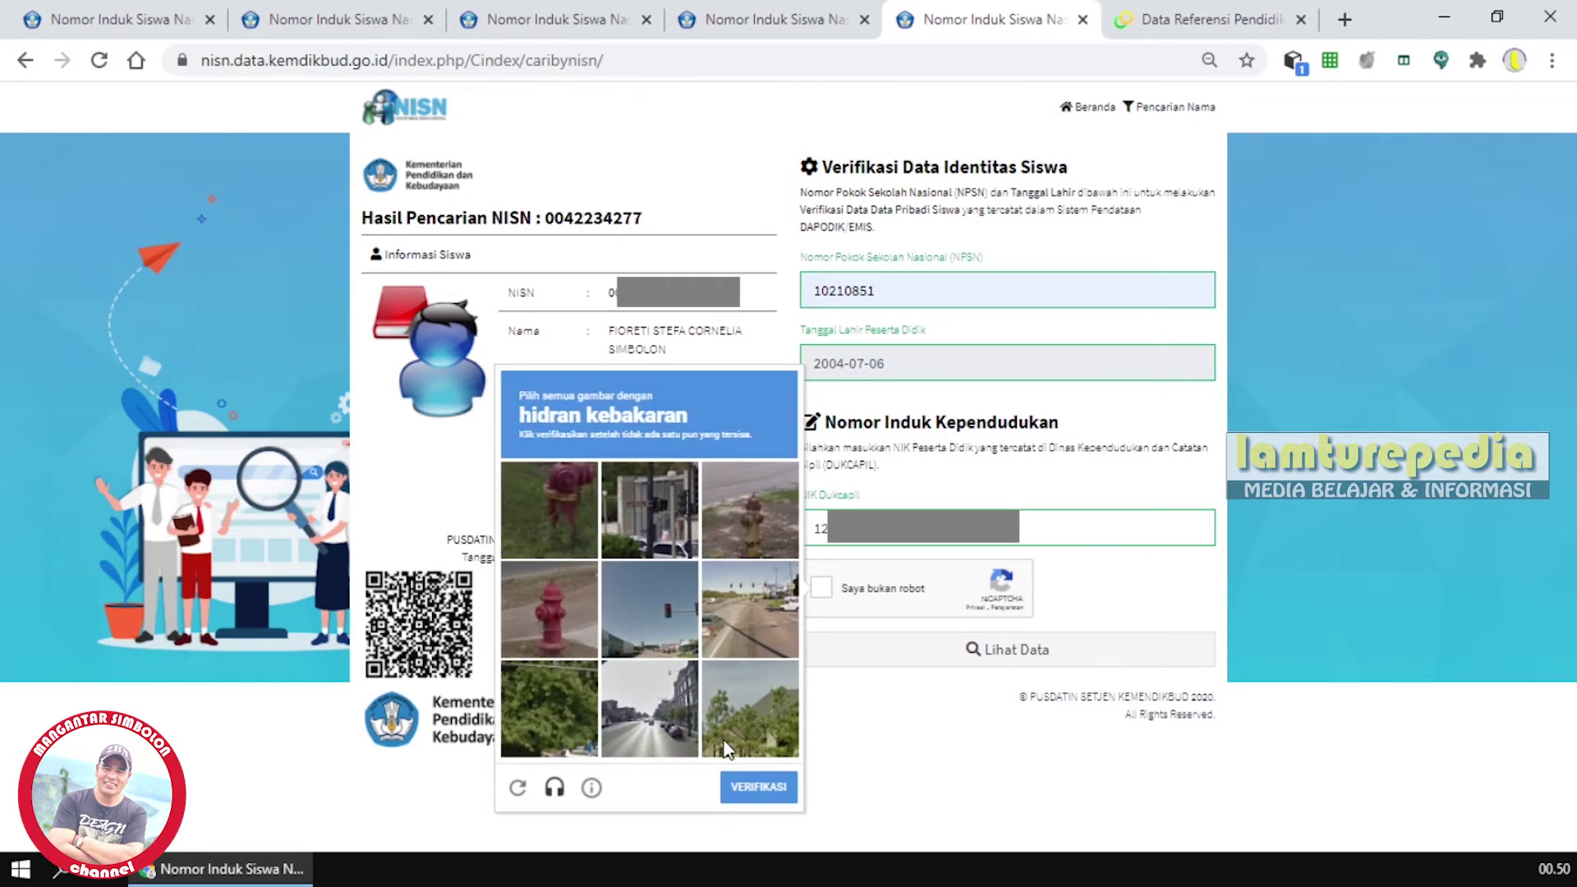
{"action": "left_click", "coordinate": [559, 515]}
{"action": "left_click", "coordinate": [549, 616]}
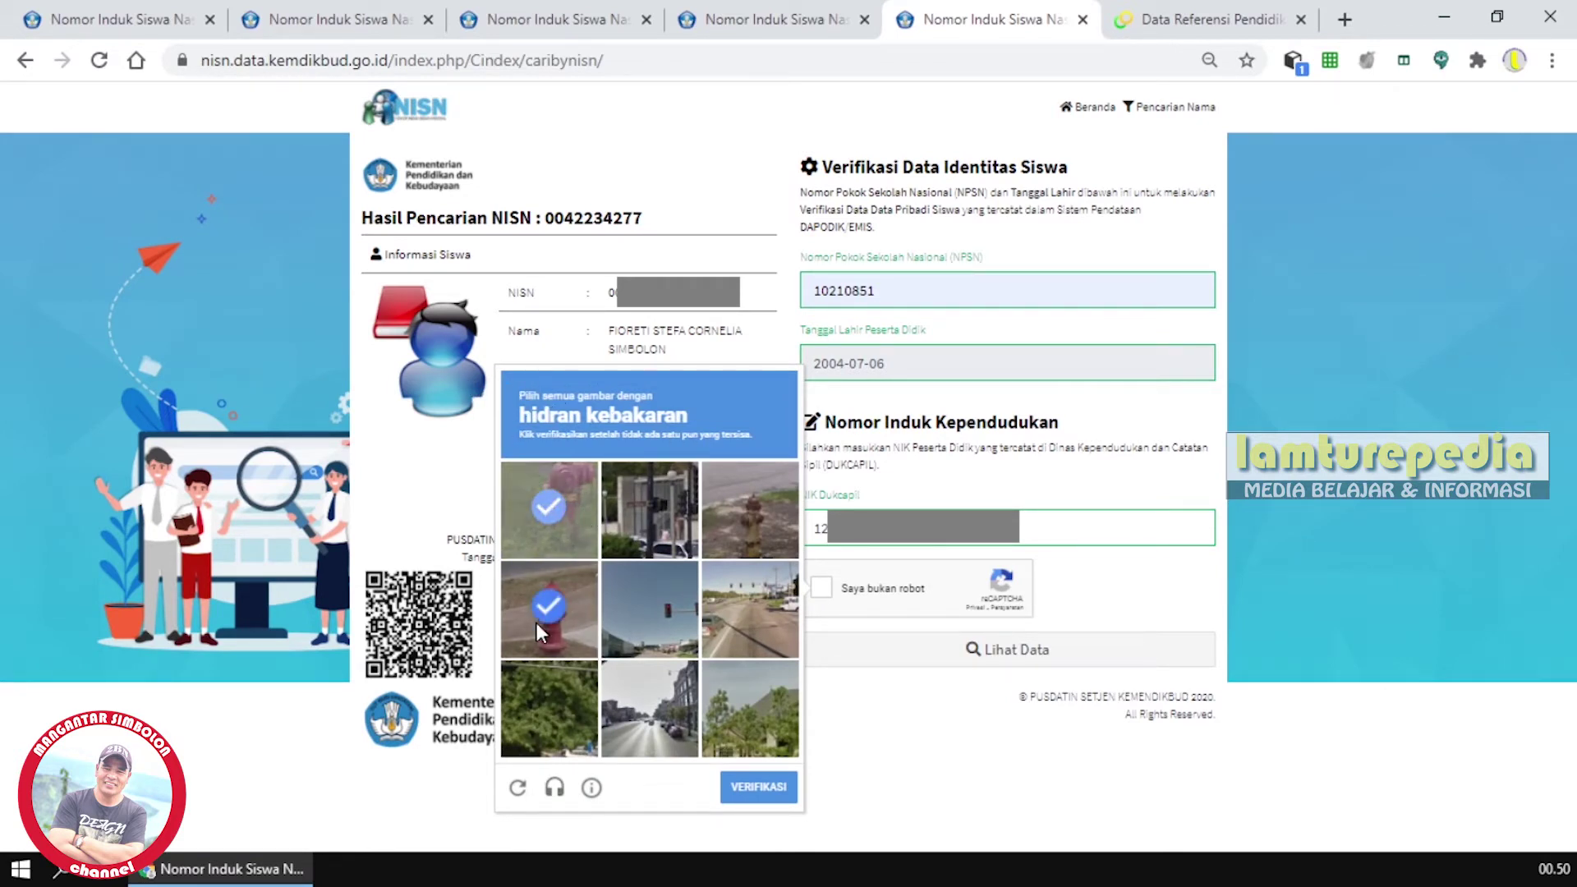
{"action": "left_click", "coordinate": [748, 519]}
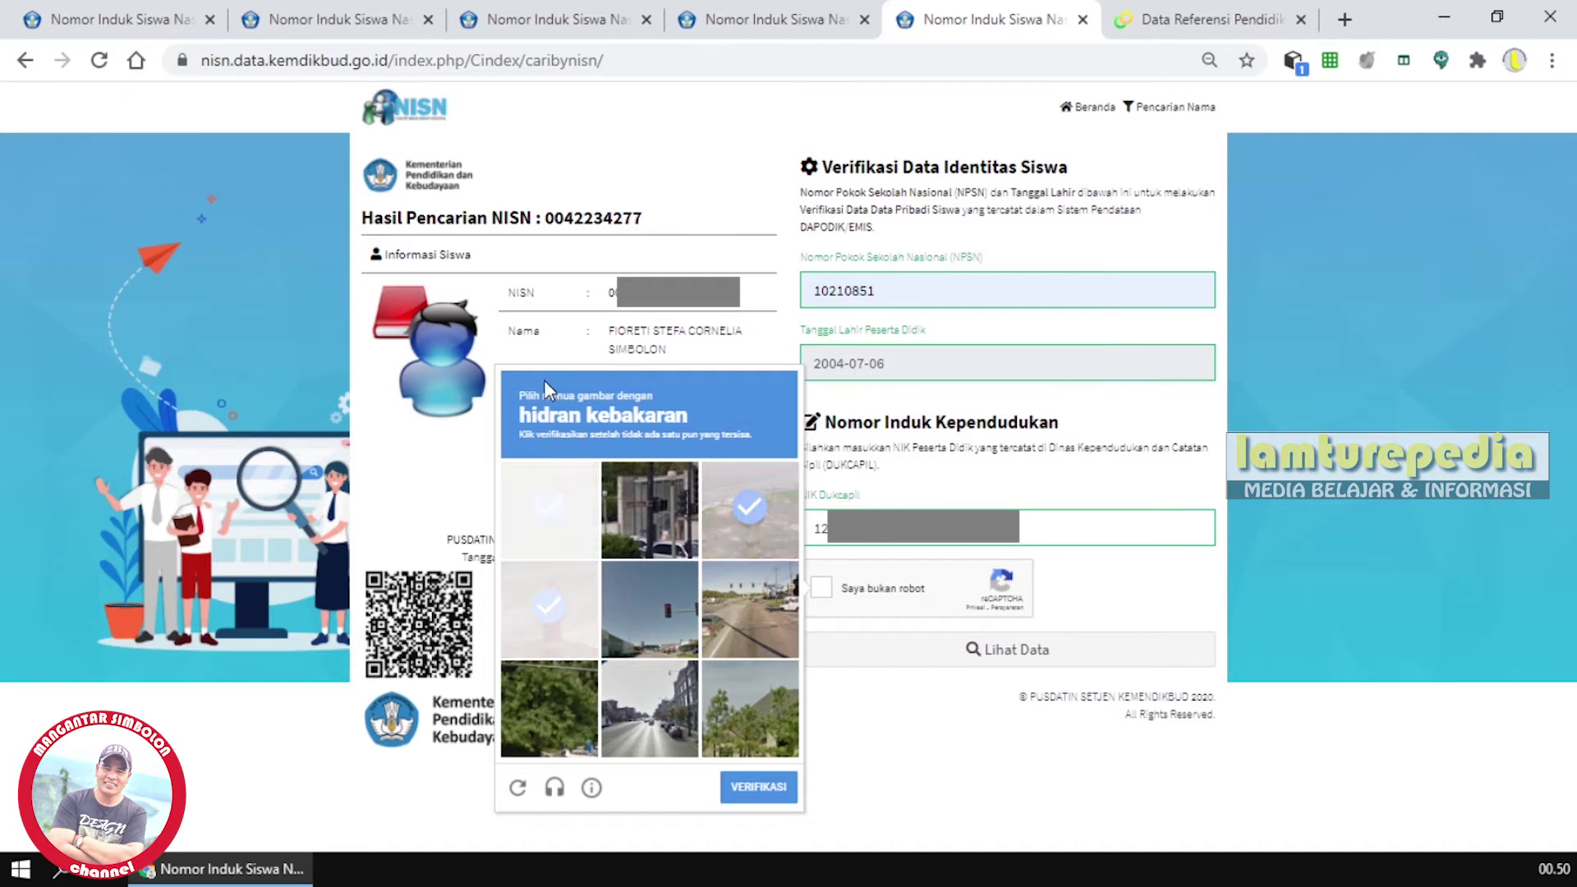
{"action": "left_click", "coordinate": [734, 789]}
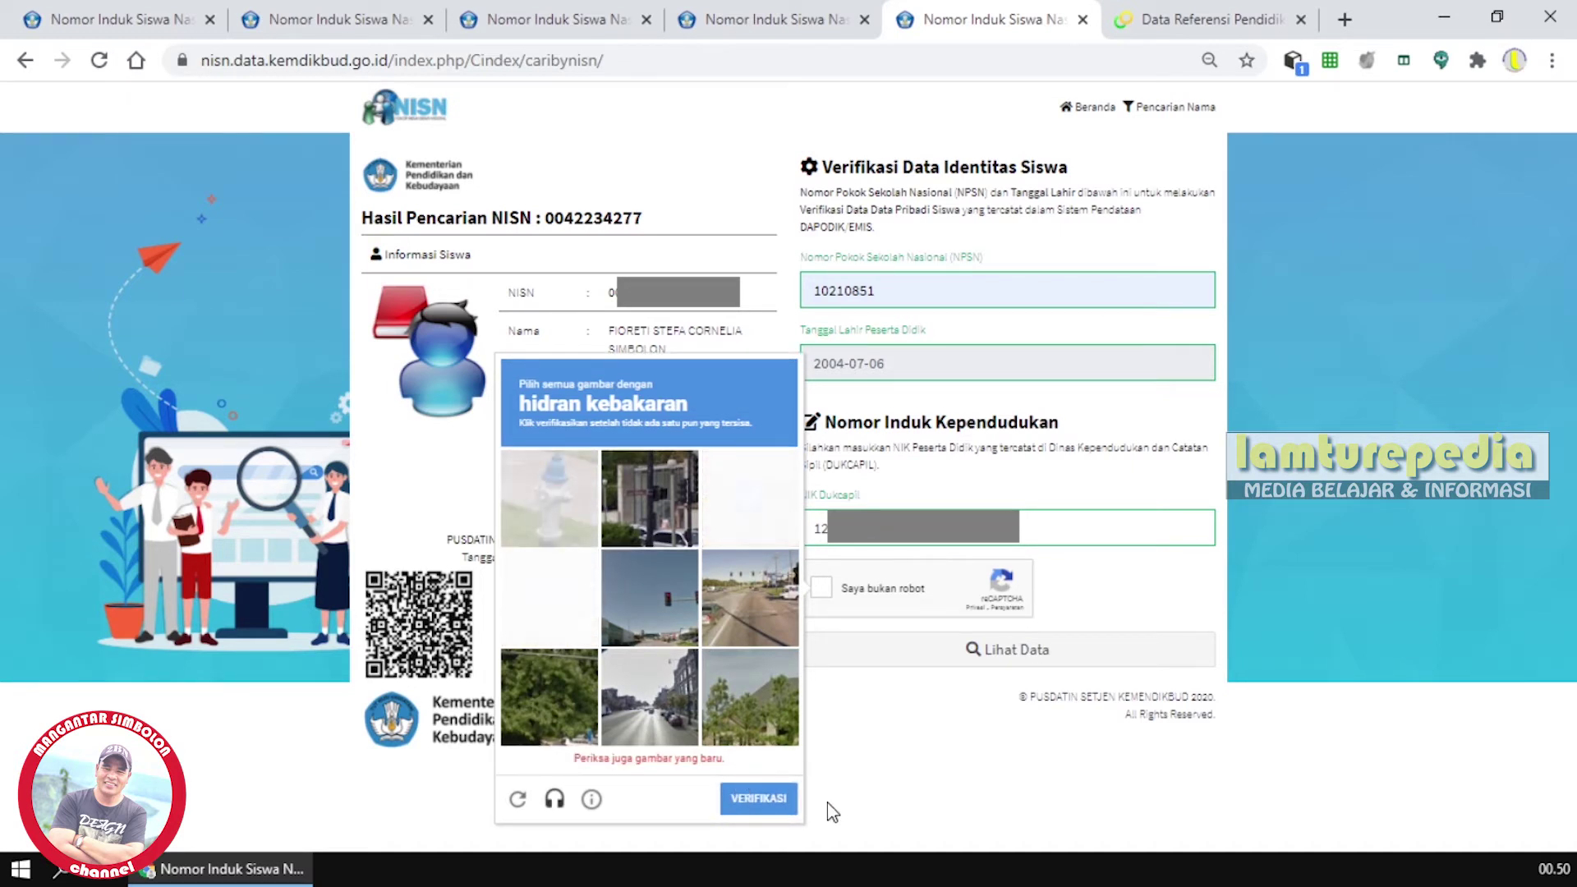
{"action": "left_click", "coordinate": [768, 796]}
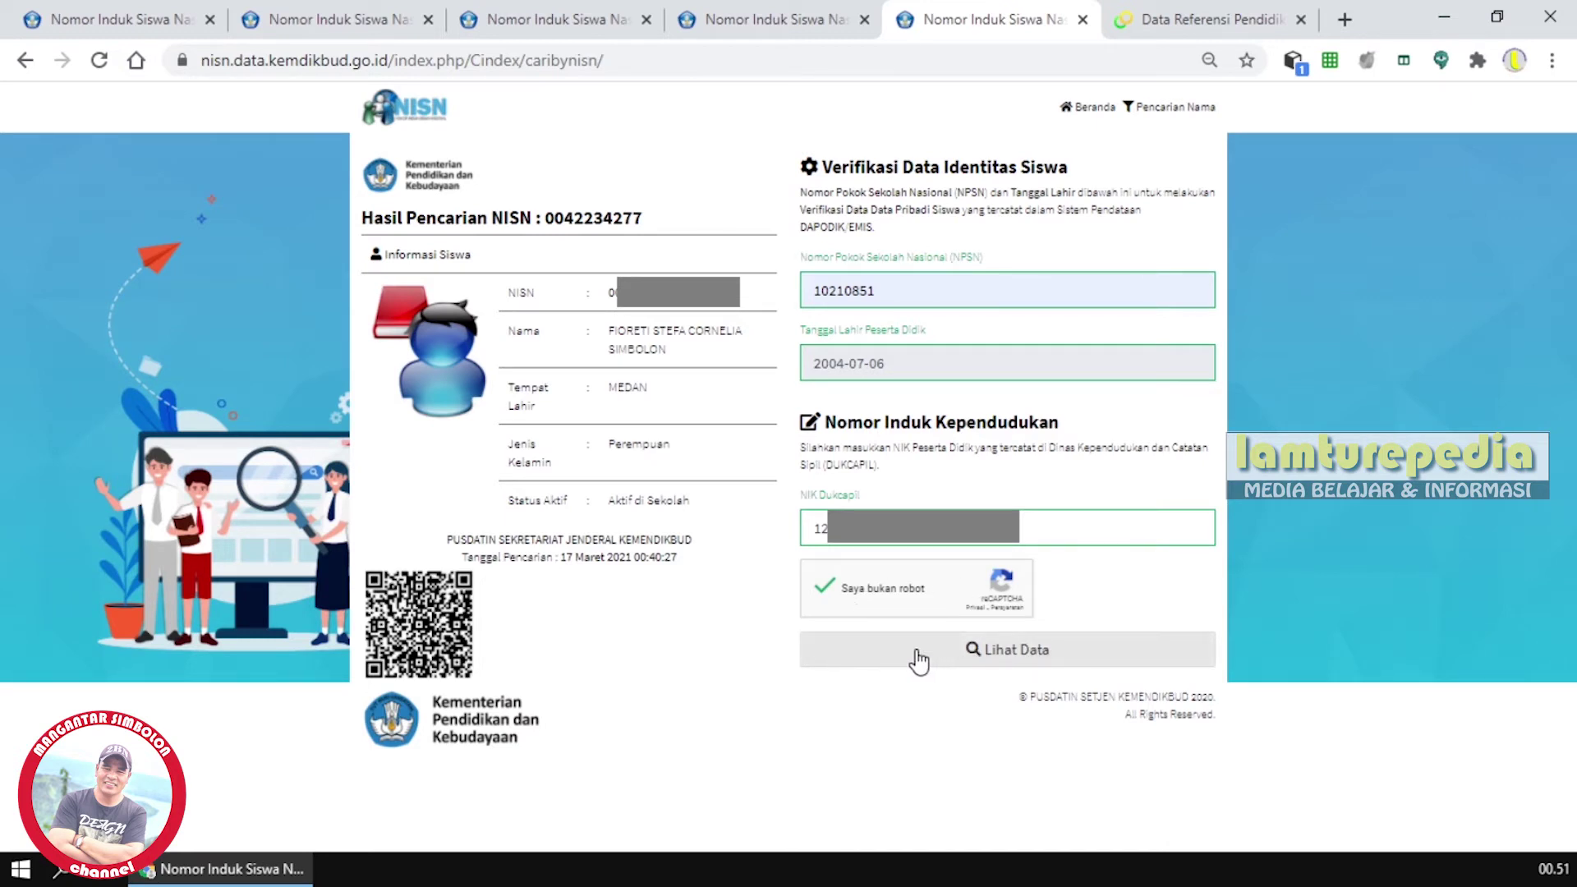
{"action": "left_click", "coordinate": [1025, 654]}
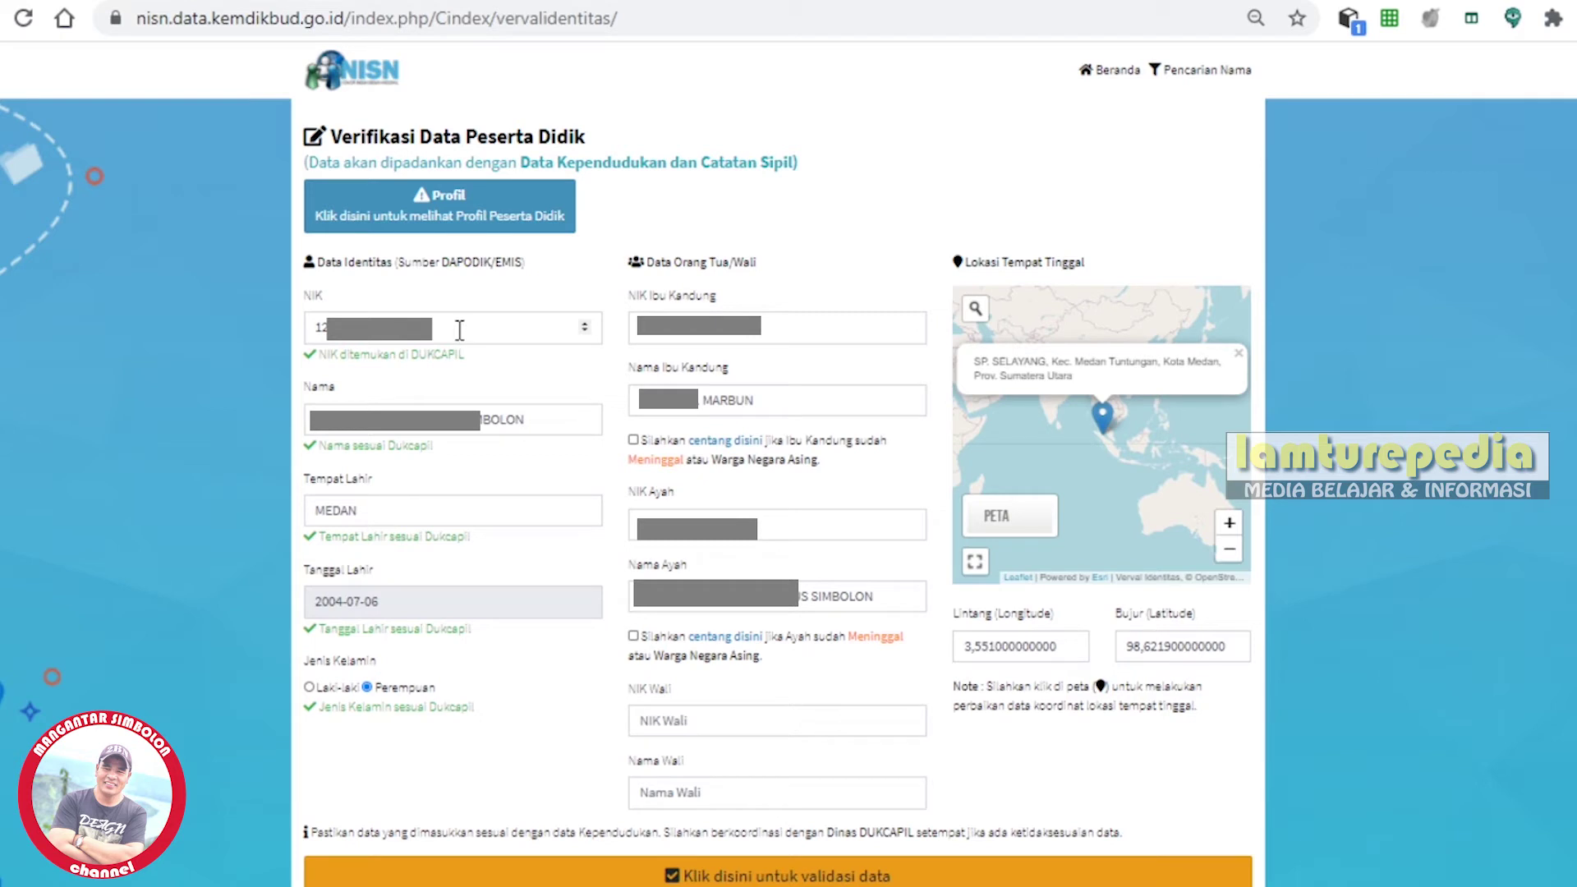
{"action": "left_click", "coordinate": [334, 317]}
{"action": "left_click_drag", "start_coordinate": [334, 319], "coordinate": [266, 323]}
{"action": "left_click", "coordinate": [266, 322]}
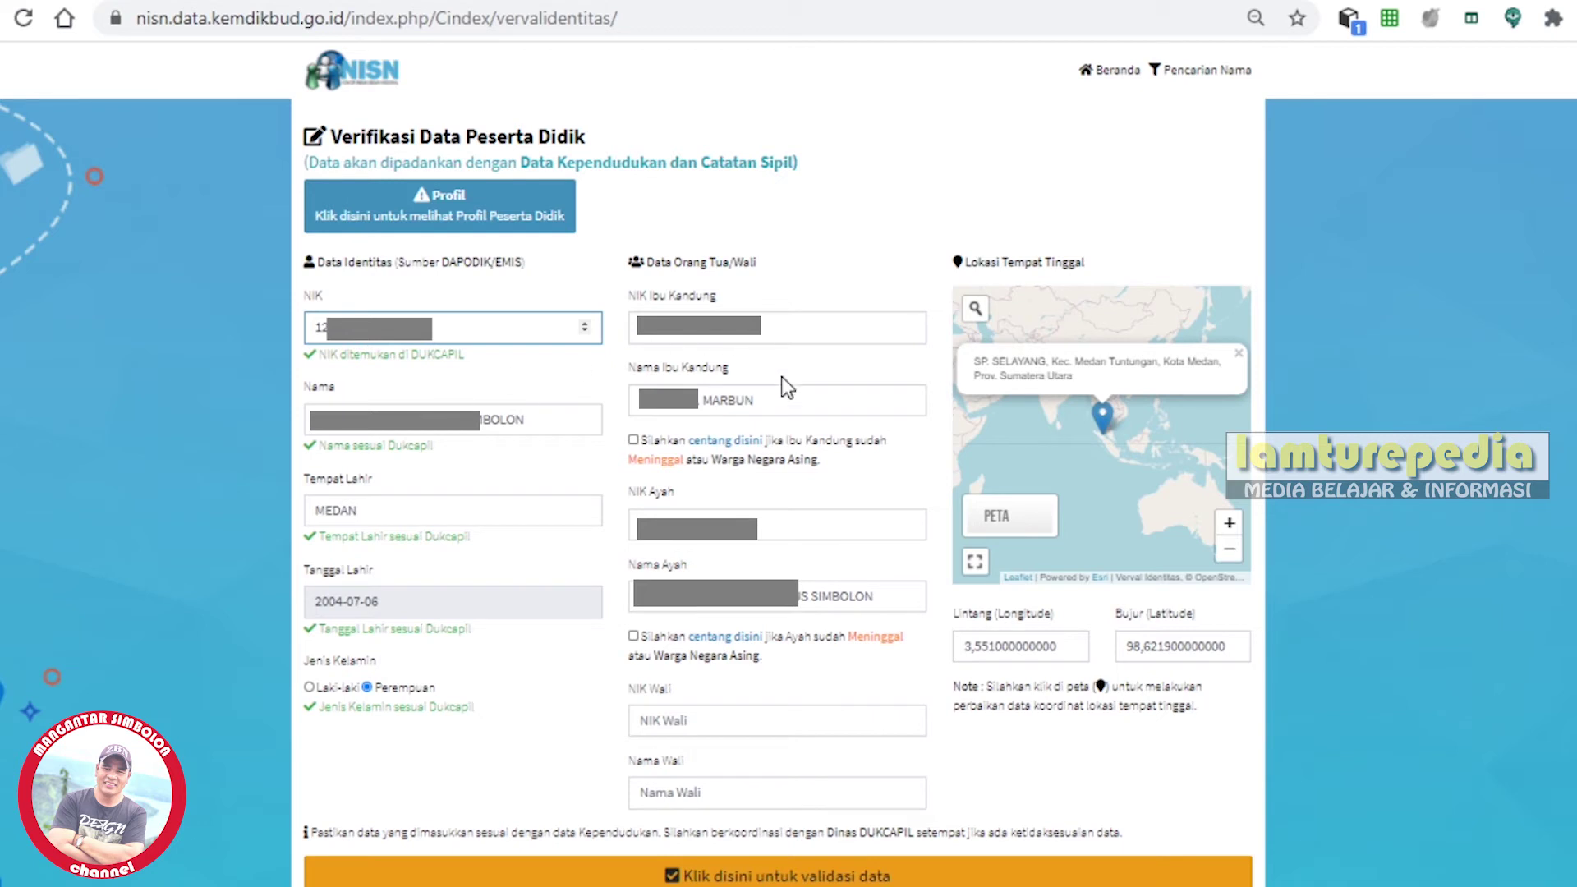
Replace the Nama Ibu Kandung entry with the mother's full name
{"action": "left_click", "coordinate": [777, 399]}
{"action": "left_click_drag", "start_coordinate": [750, 400], "coordinate": [429, 392]}
{"action": "type", "text": "Kandung Kandung"}
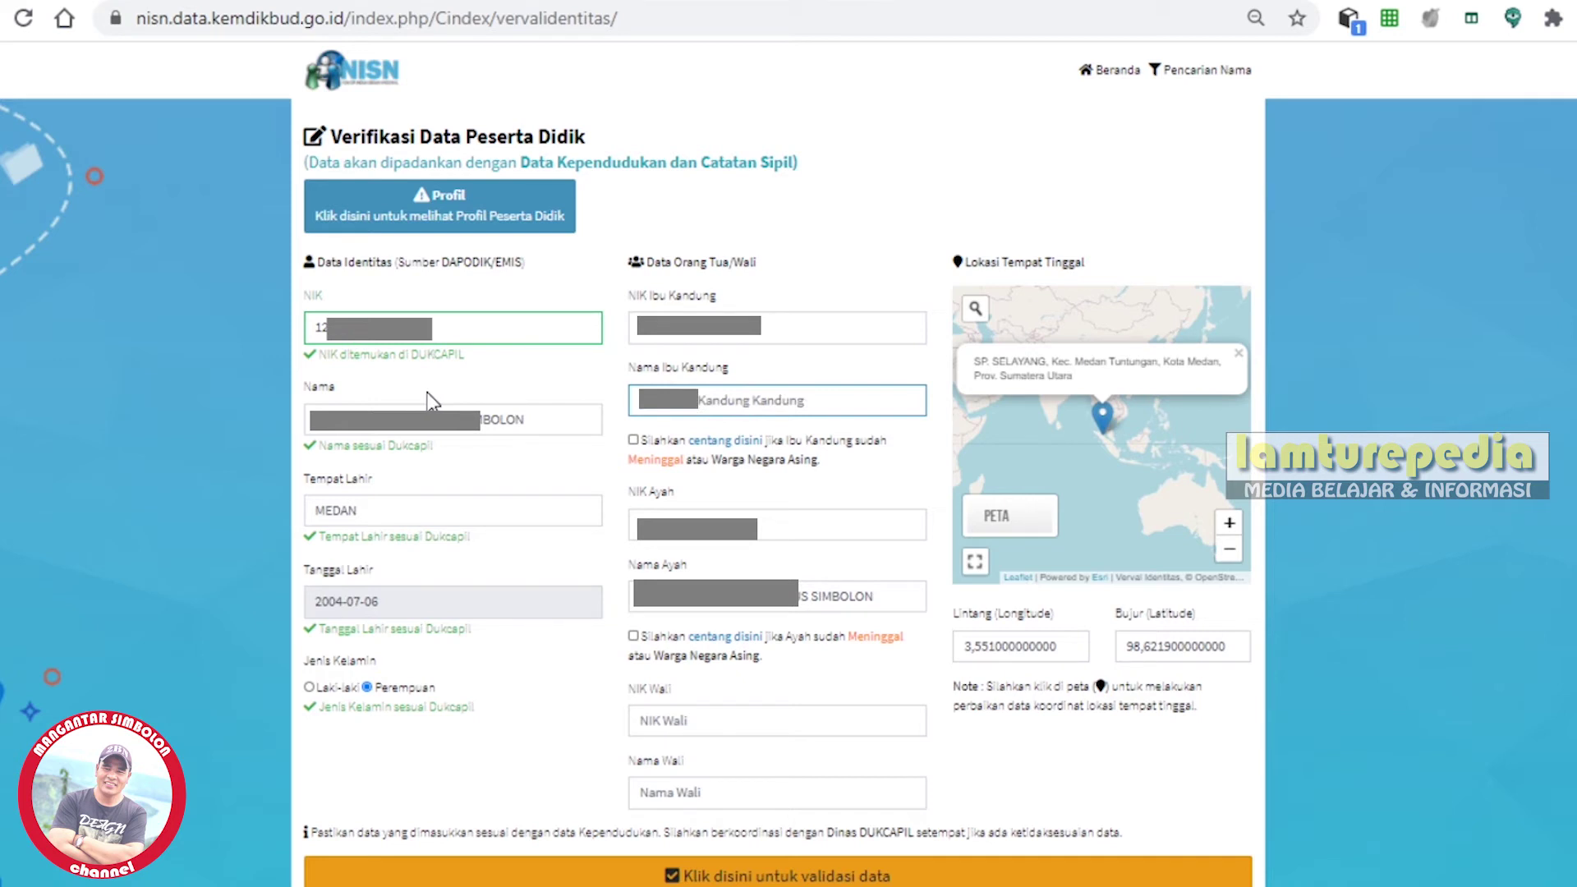
{"action": "key", "text": "ctrl+a"}
{"action": "key", "text": "BackSpace"}
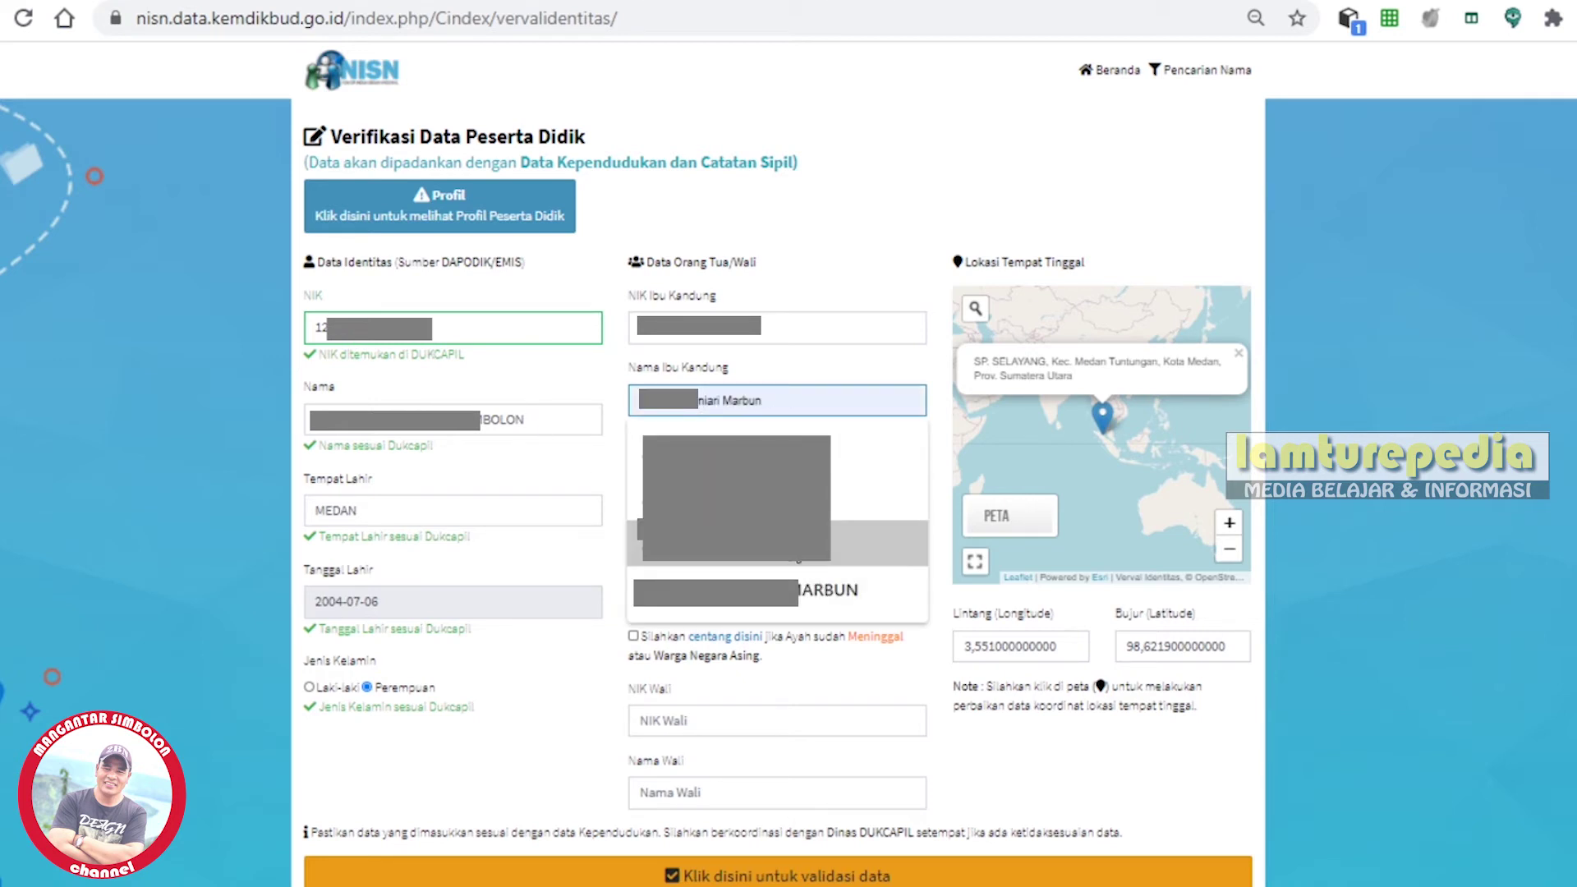
{"action": "left_click", "coordinate": [739, 542]}
Re-enter the father's full name under Nama Ayah and submit the form for data validation
{"action": "left_click_drag", "start_coordinate": [879, 595], "coordinate": [508, 594]}
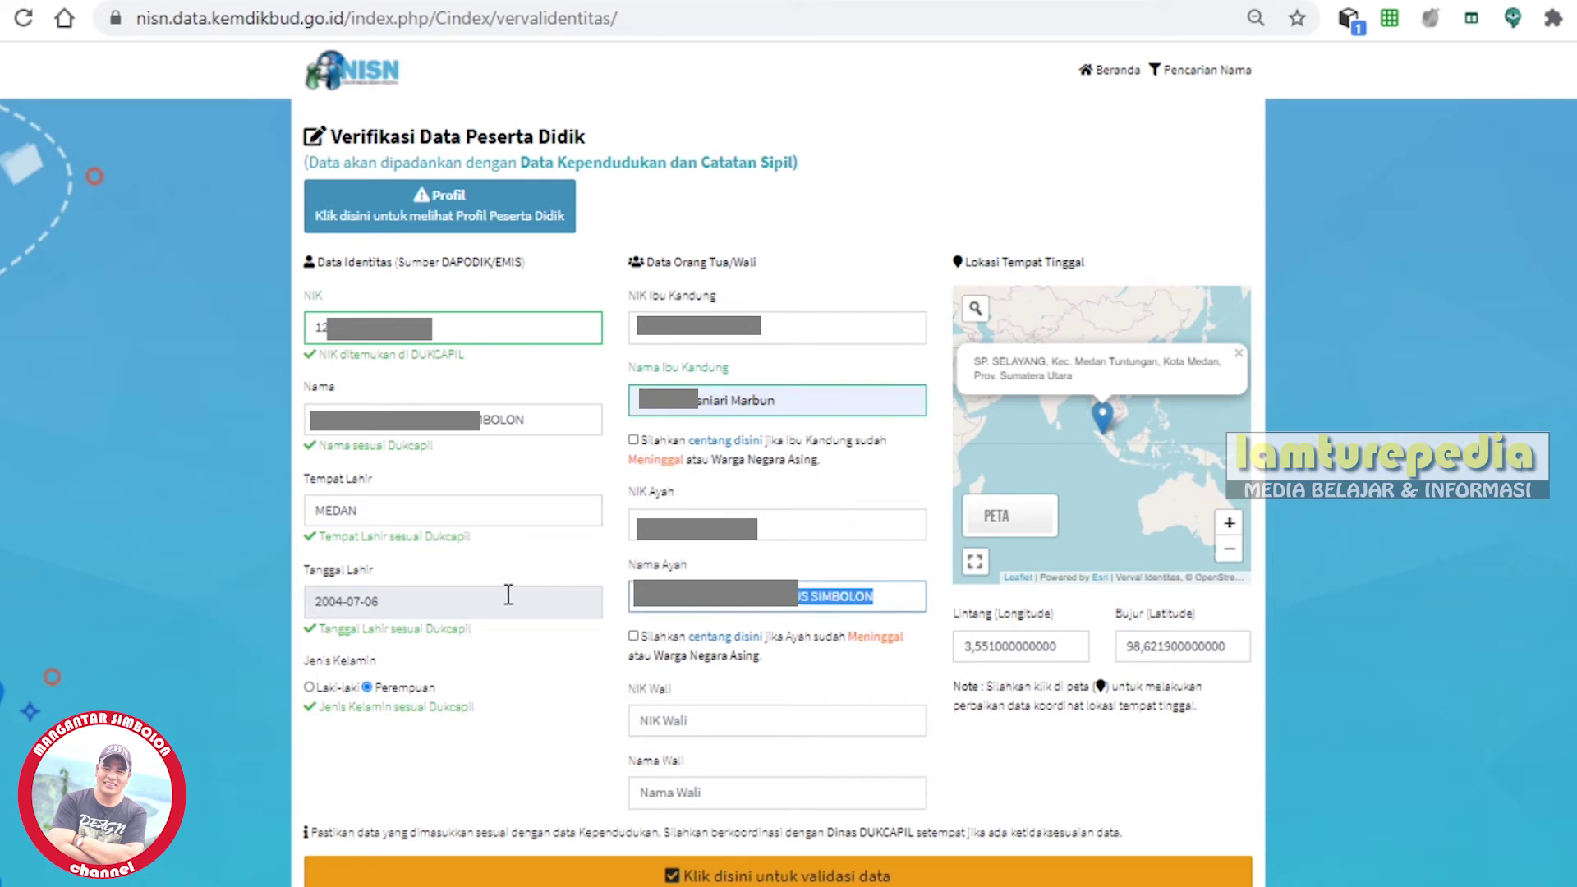
{"action": "key", "text": "BackSpace"}
{"action": "left_click", "coordinate": [754, 653]}
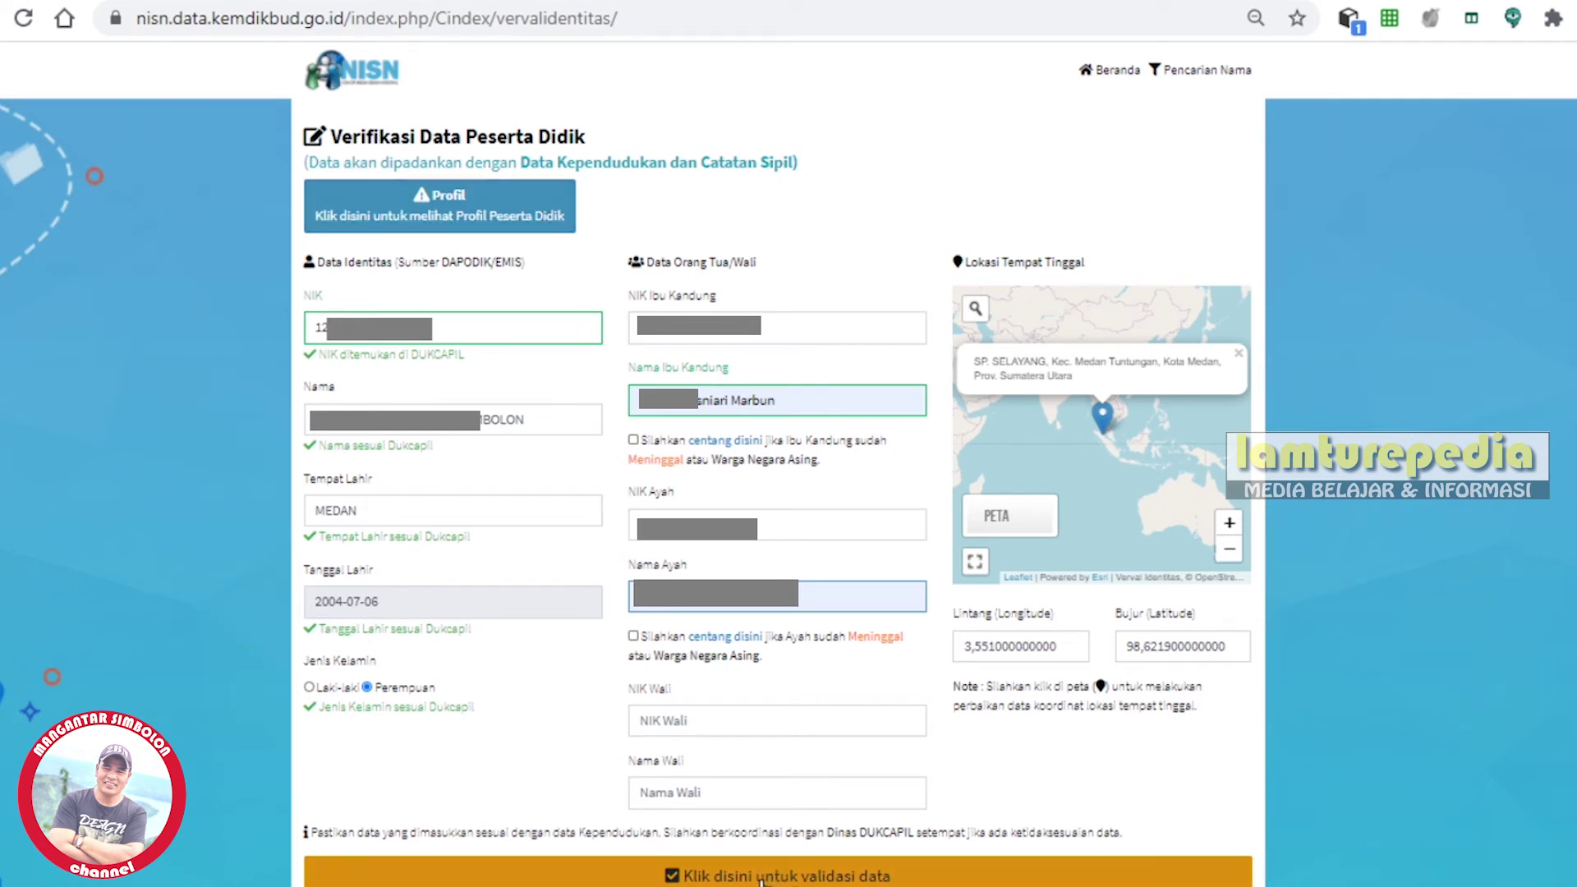
{"action": "left_click", "coordinate": [786, 876]}
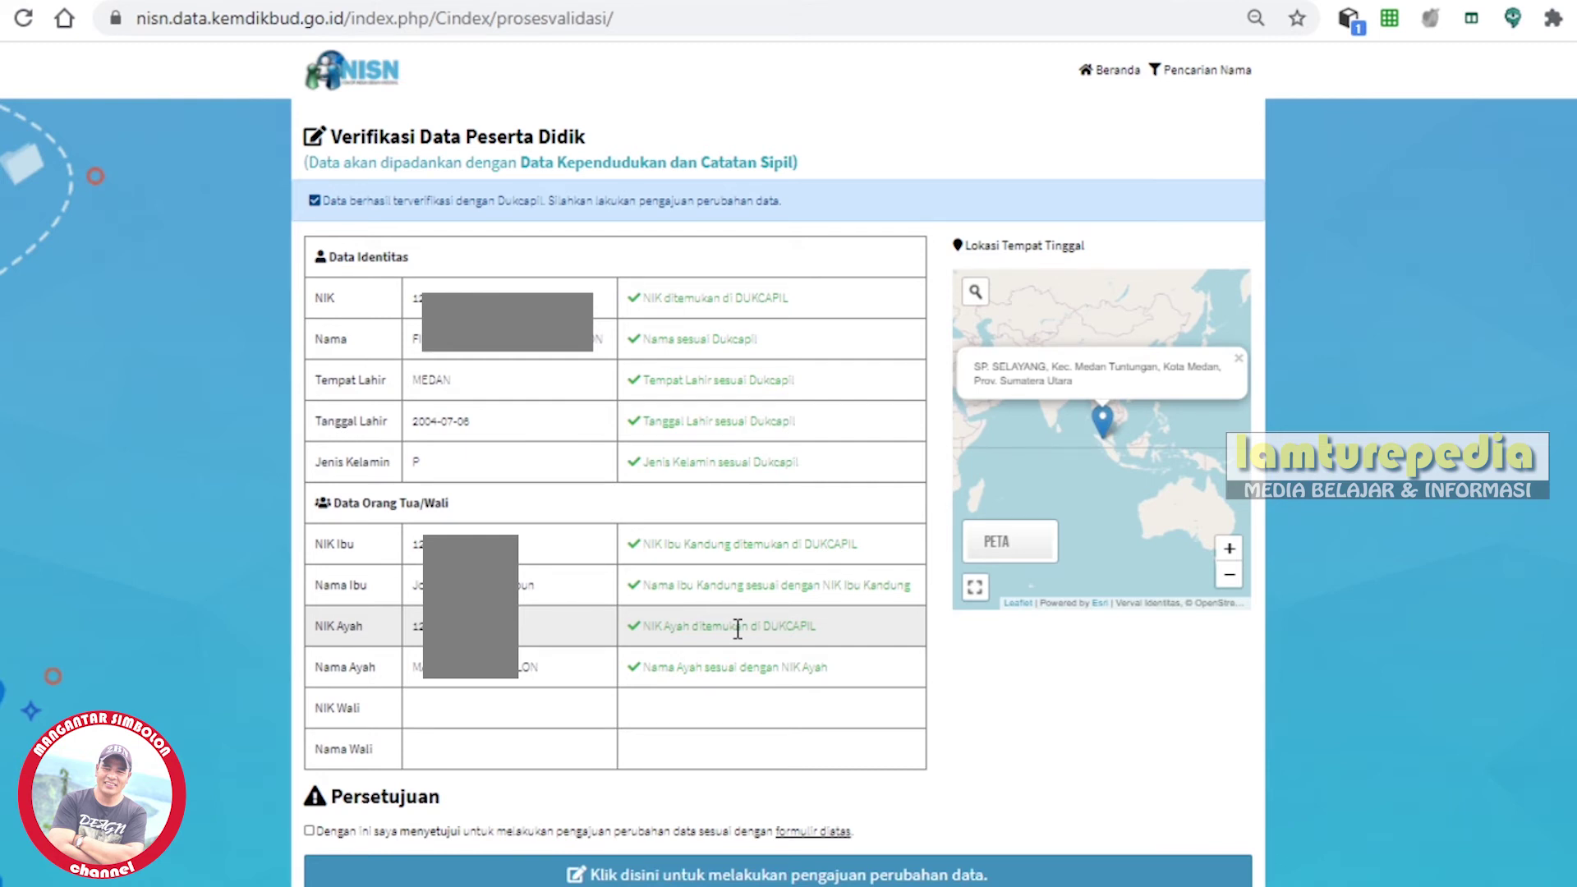
Consent to and submit the data change request, and look across the Daftar Pengajuan Perbaikan table
{"action": "left_click", "coordinate": [310, 831]}
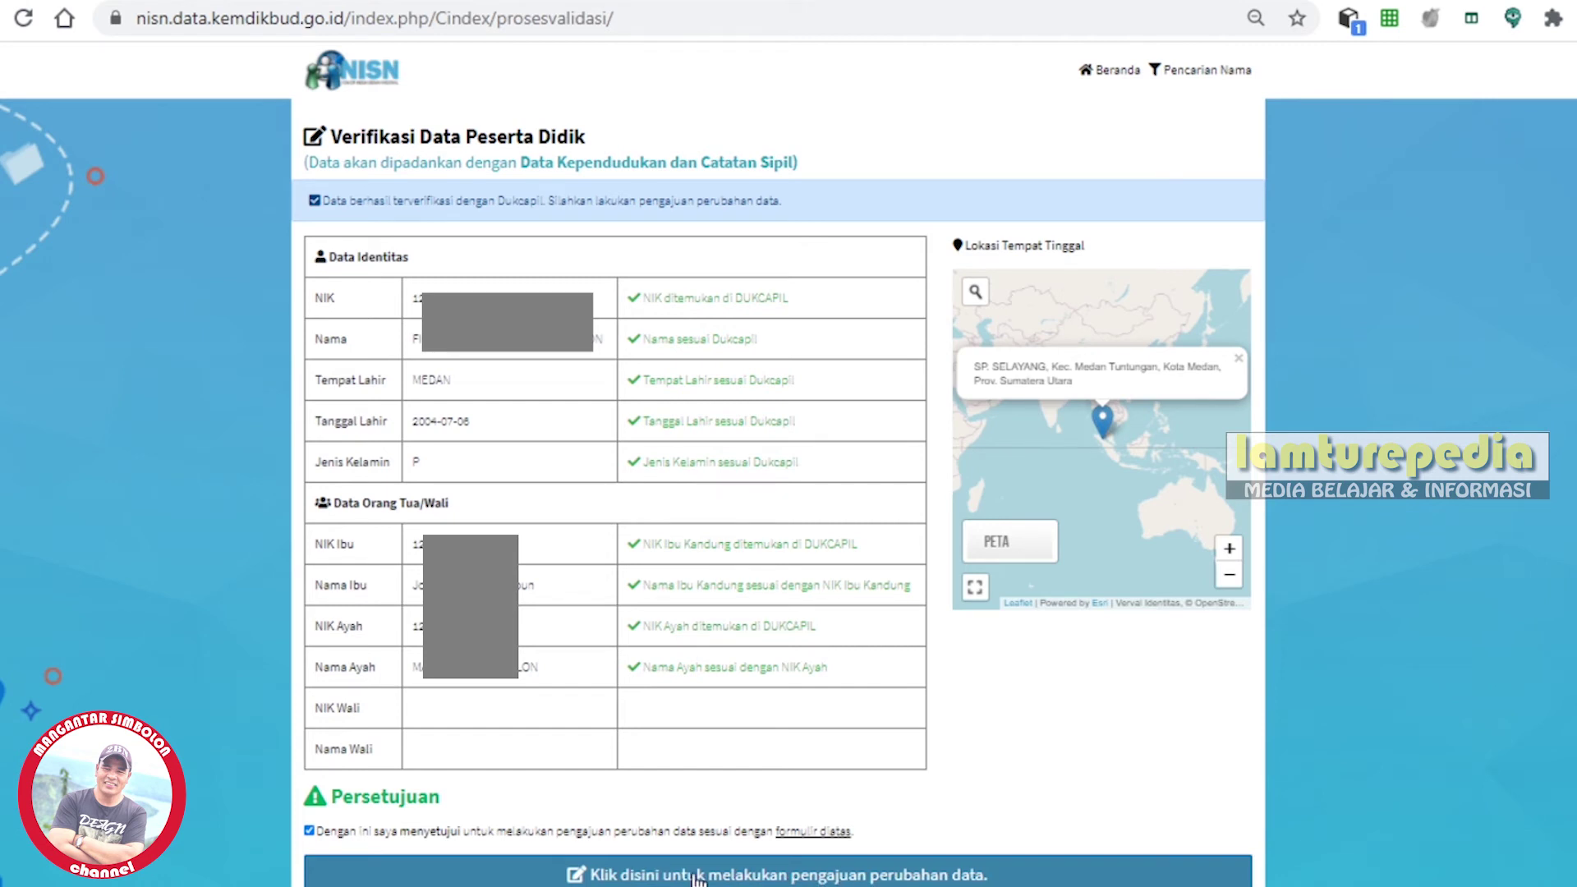
{"action": "left_click", "coordinate": [791, 875]}
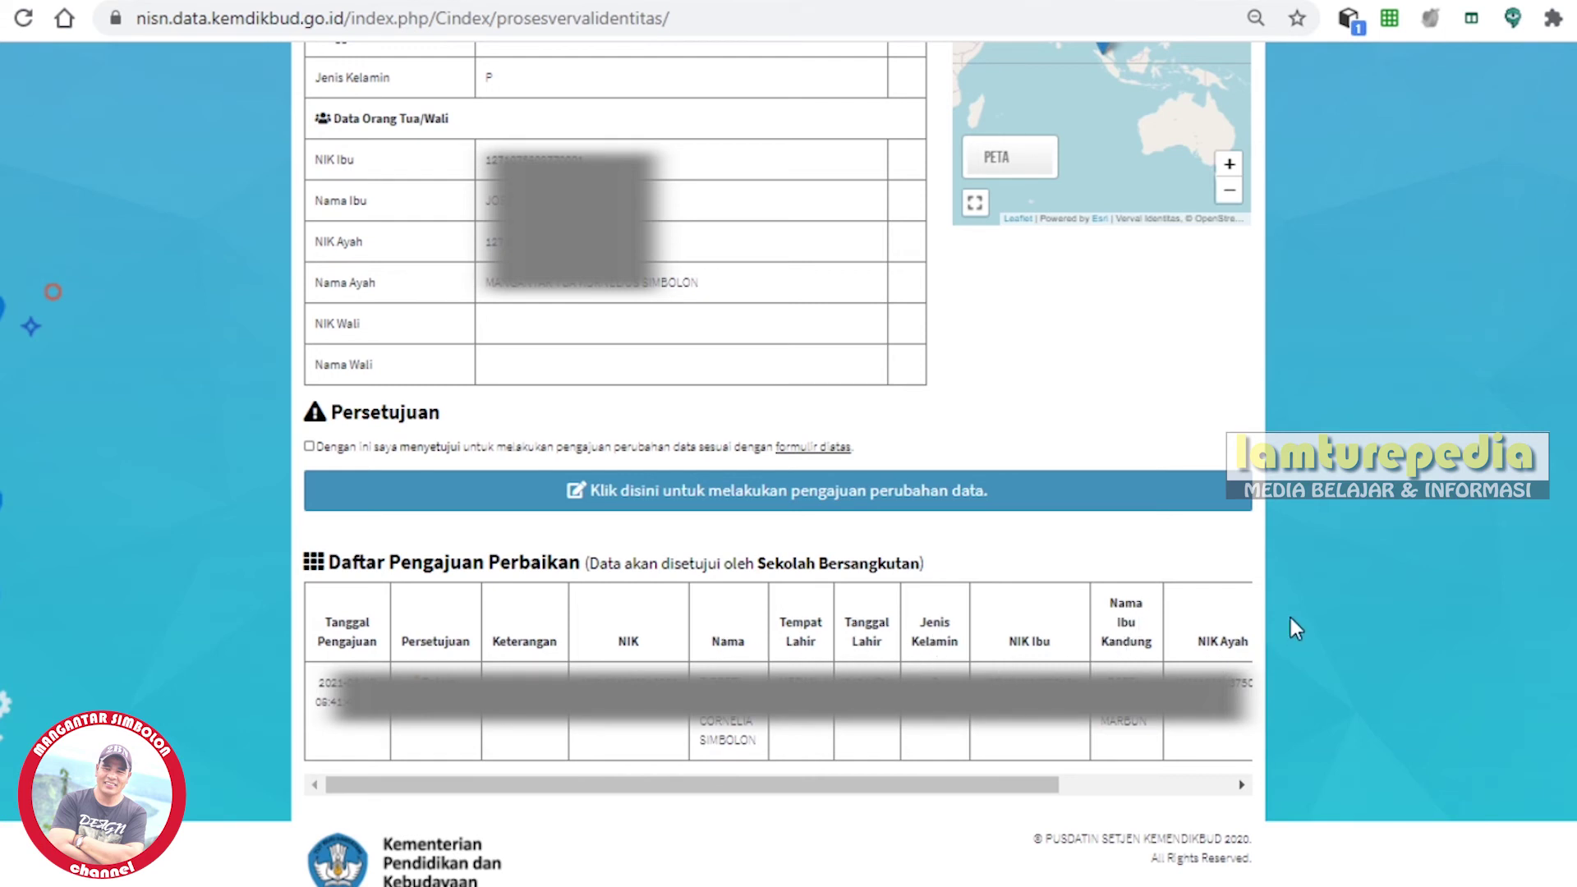
{"action": "left_click_drag", "start_coordinate": [939, 786], "coordinate": [1161, 777]}
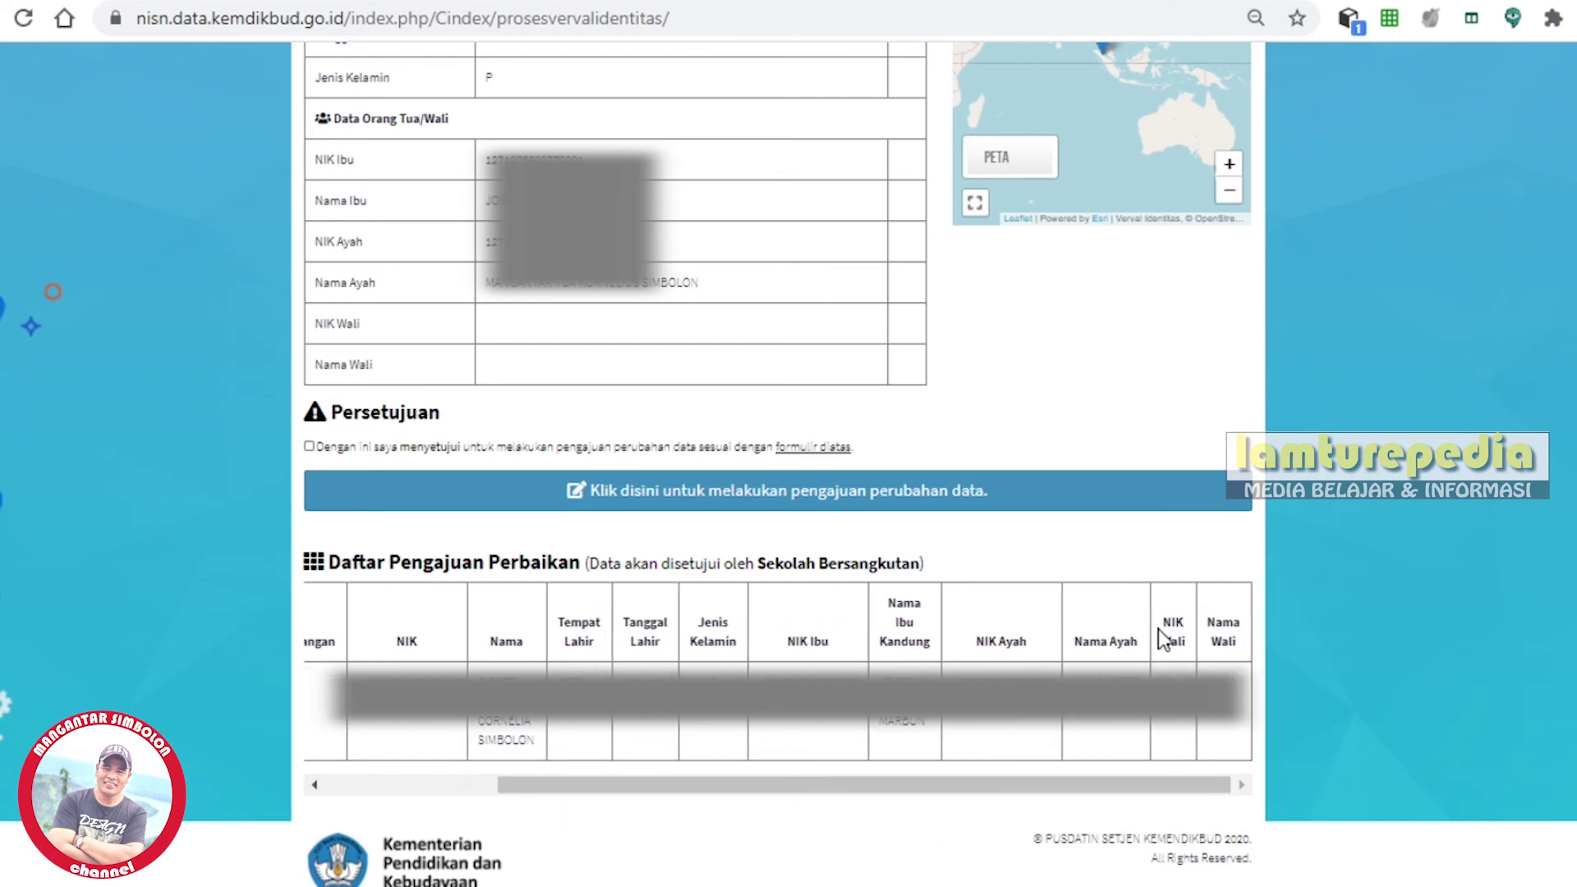
{"action": "left_click_drag", "start_coordinate": [715, 784], "coordinate": [545, 791]}
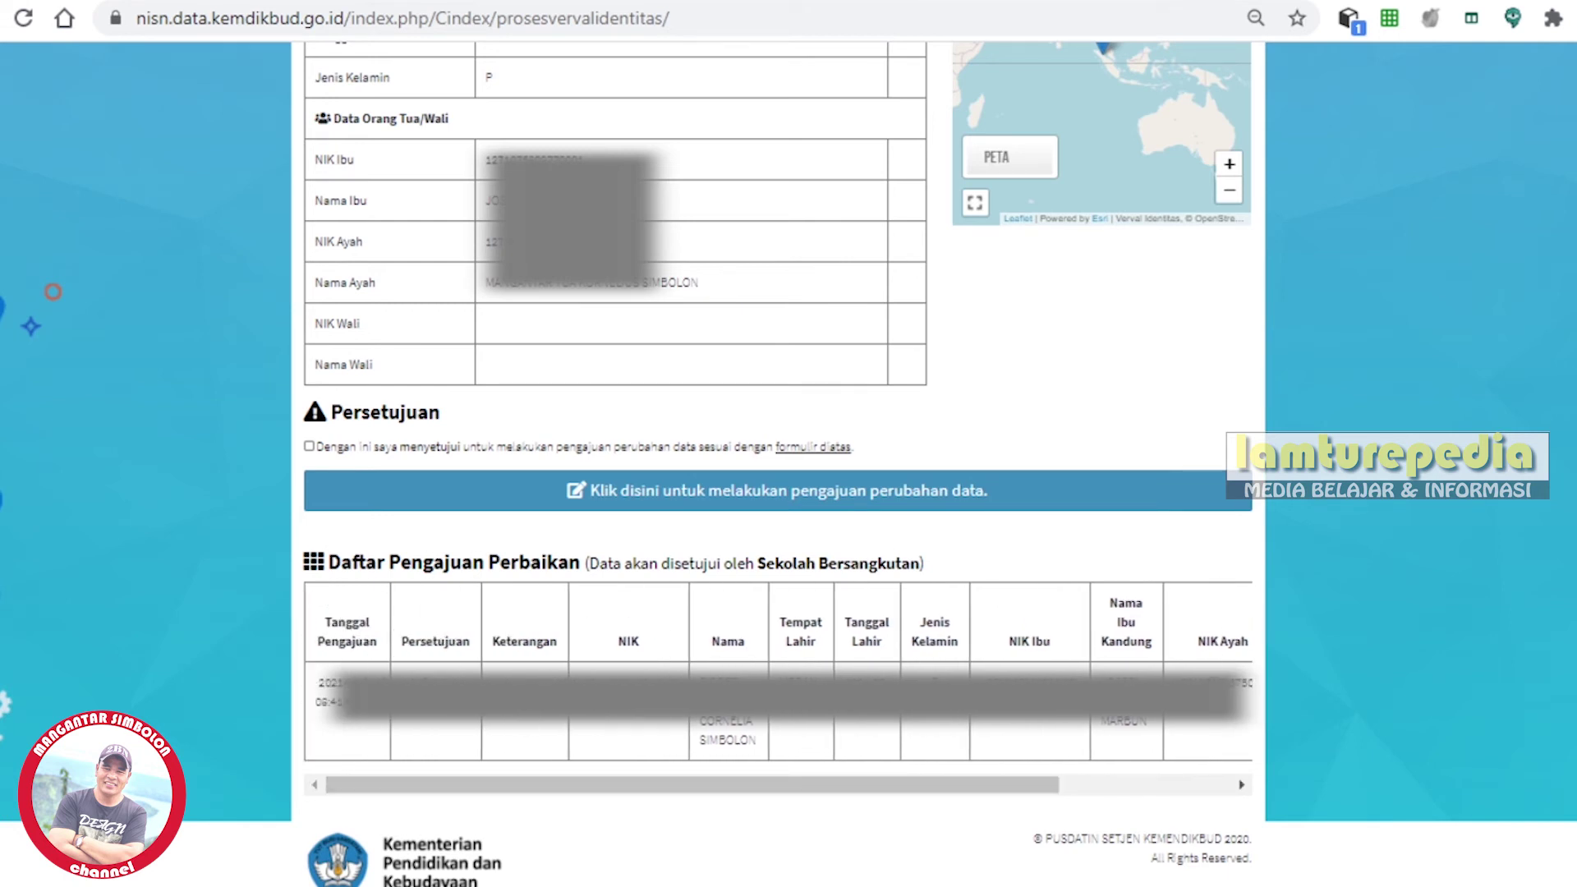